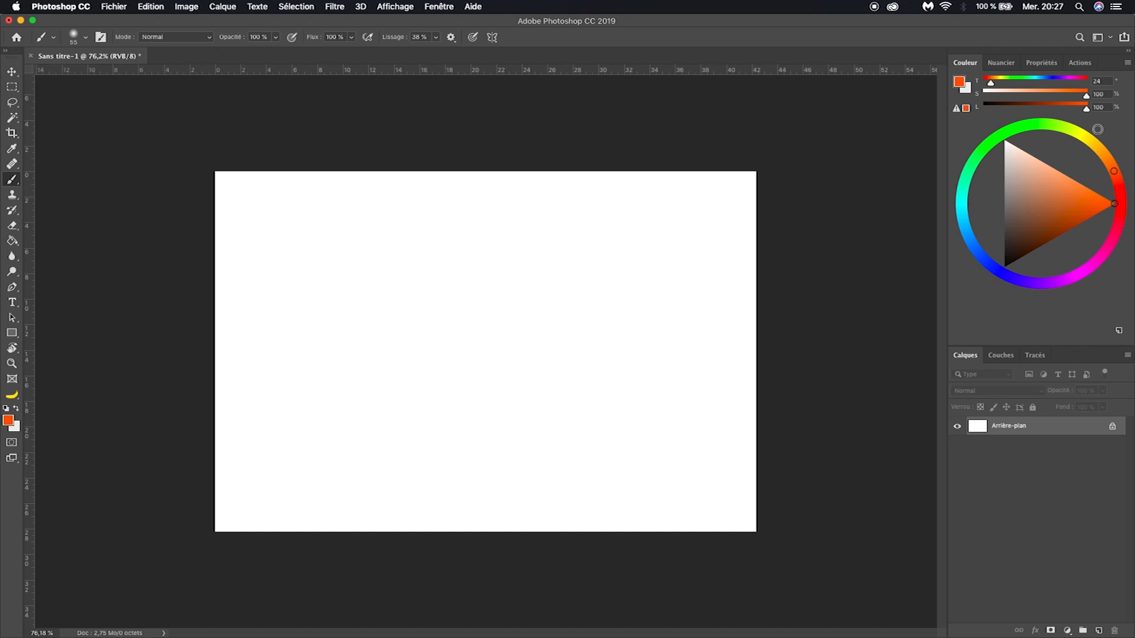
Step: Set the foreground colour to a vivid purple with hue 269°, saturation 100% and brightness 100%
mouse_move(1097, 129)
mouse_down()
mouse_move(1117, 183)
mouse_move(1069, 125)
mouse_move(1120, 203)
mouse_move(1018, 286)
mouse_move(962, 194)
mouse_move(996, 137)
mouse_move(1039, 284)
mouse_up()
mouse_move(1069, 205)
mouse_down()
mouse_move(1092, 206)
mouse_move(997, 144)
mouse_move(1017, 195)
mouse_move(969, 266)
mouse_move(1036, 191)
mouse_move(1045, 207)
mouse_up()
mouse_move(1040, 97)
mouse_down()
mouse_move(1001, 97)
mouse_move(1048, 97)
mouse_move(1008, 112)
mouse_up()
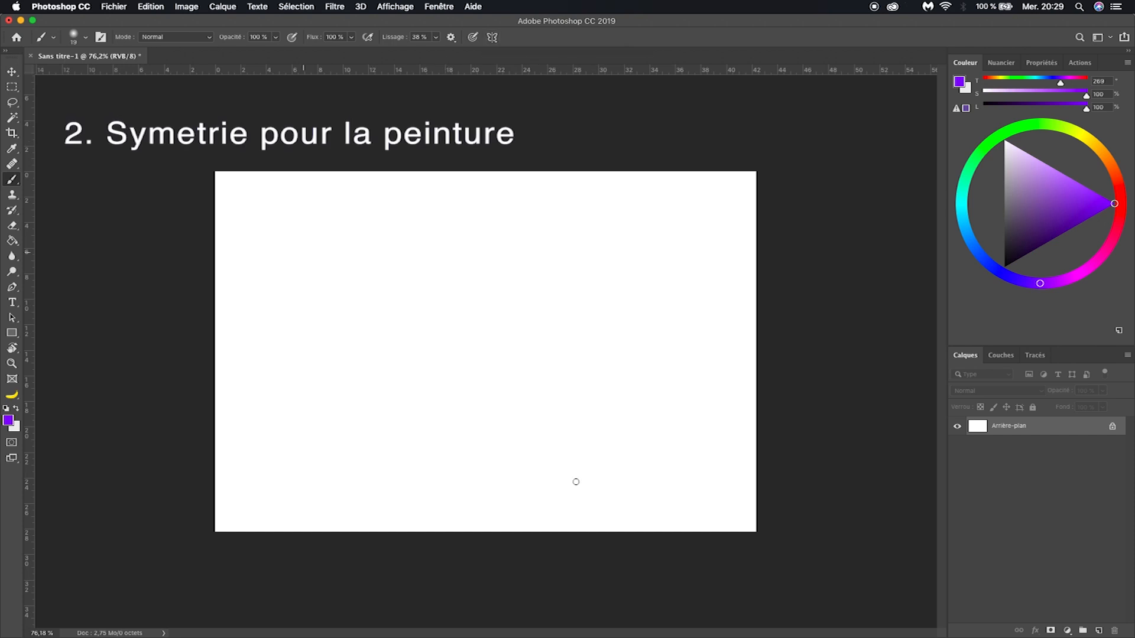
Step: Add a new layer and apply Mandala paint symmetry for the Brush, accepting the symmetry path on the canvas
click(1098, 631)
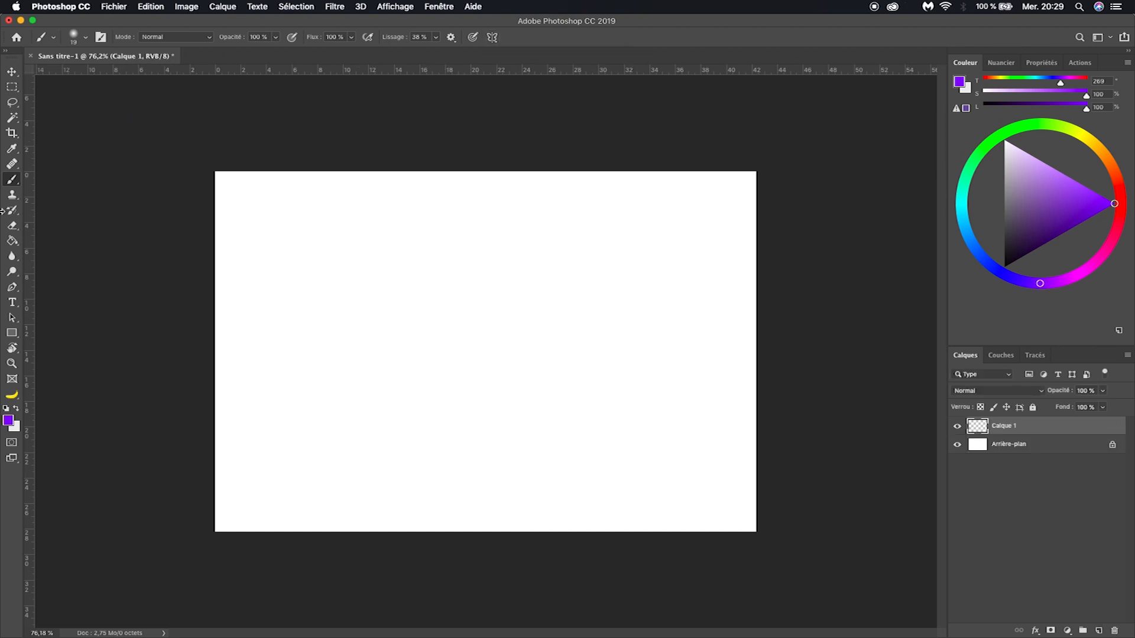
click(493, 37)
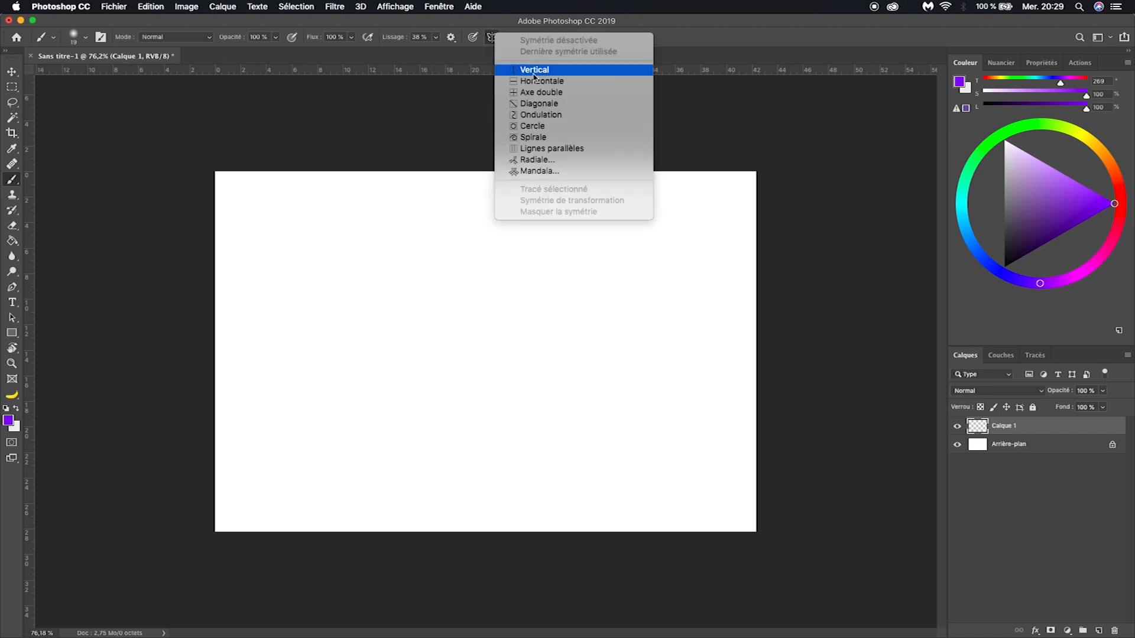
click(539, 171)
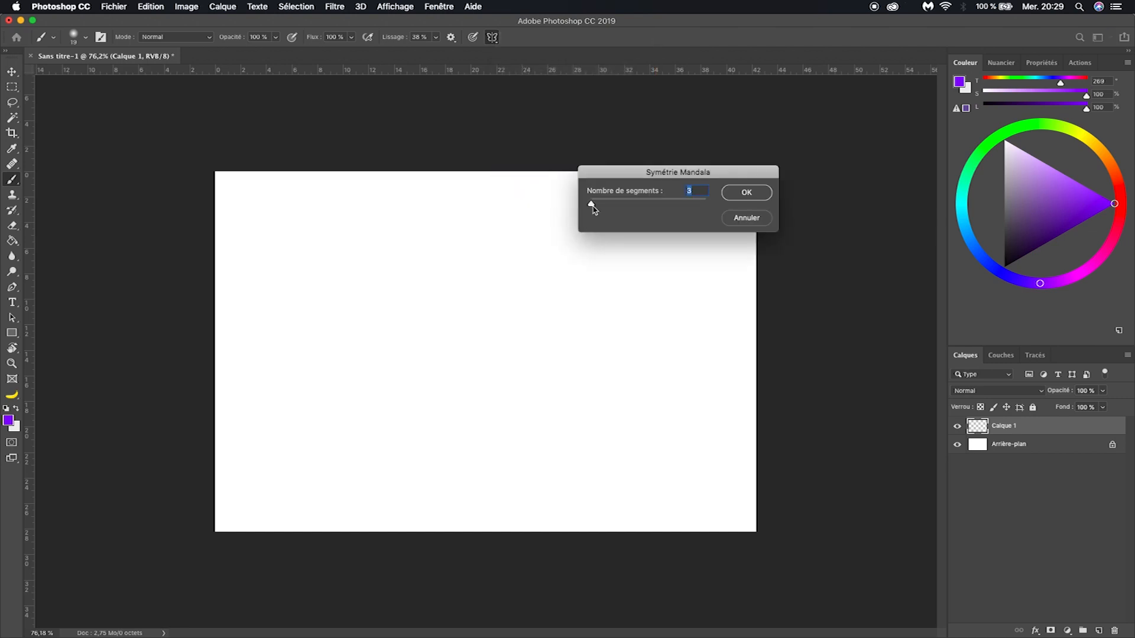
click(746, 192)
drag(602, 215, 655, 188)
key(Return)
Step: Paint a purple mandala on the new layer, with petals around the centre and larger loops out to the canvas edges
drag(466, 323, 502, 324)
mouse_move(463, 340)
mouse_down()
mouse_move(436, 358)
mouse_move(444, 284)
mouse_move(425, 171)
mouse_move(274, 169)
mouse_move(311, 261)
mouse_move(238, 311)
mouse_up()
drag(296, 215, 238, 314)
mouse_move(466, 306)
mouse_down()
mouse_move(426, 324)
mouse_move(472, 353)
mouse_up()
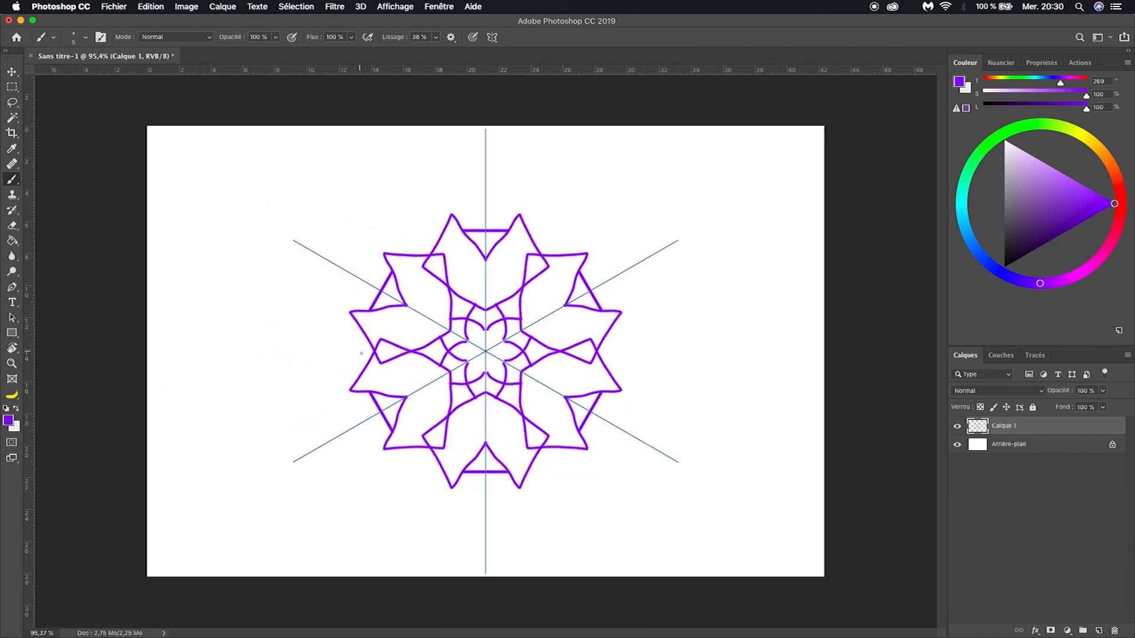
mouse_move(364, 338)
mouse_down()
mouse_move(267, 351)
mouse_move(333, 368)
mouse_move(346, 427)
mouse_move(305, 353)
mouse_move(315, 289)
mouse_move(345, 220)
mouse_move(276, 188)
mouse_move(190, 224)
mouse_move(185, 300)
mouse_move(204, 345)
mouse_move(240, 368)
mouse_move(306, 370)
mouse_up()
Step: Delete the Mandala symmetry path and the painted layer, leaving only the background layer
click(1045, 357)
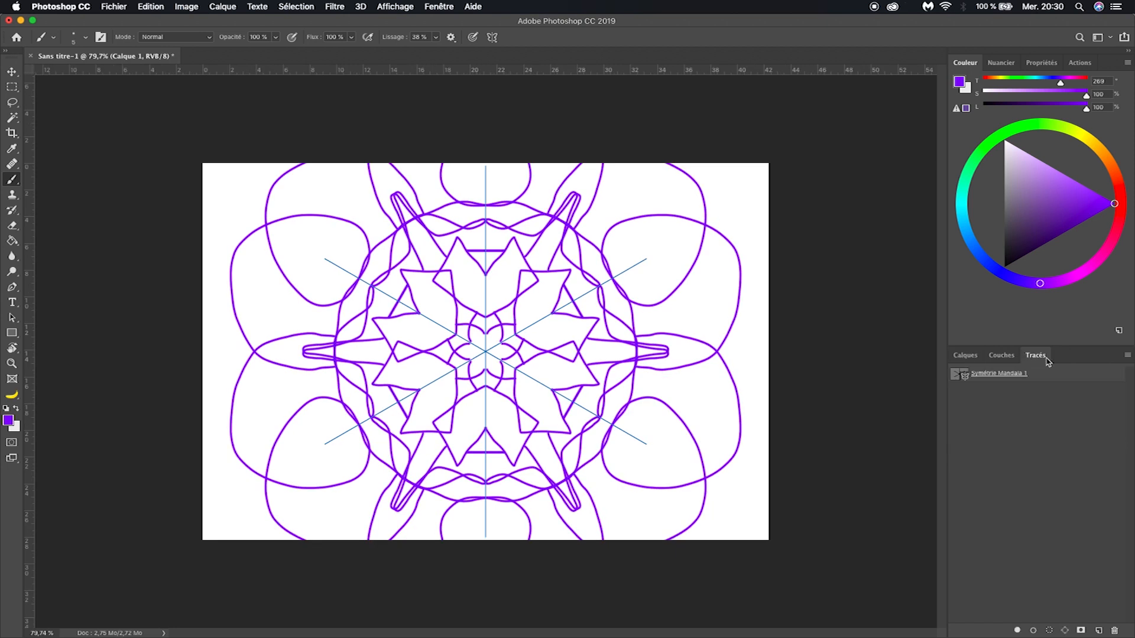
click(967, 379)
drag(966, 379, 1114, 631)
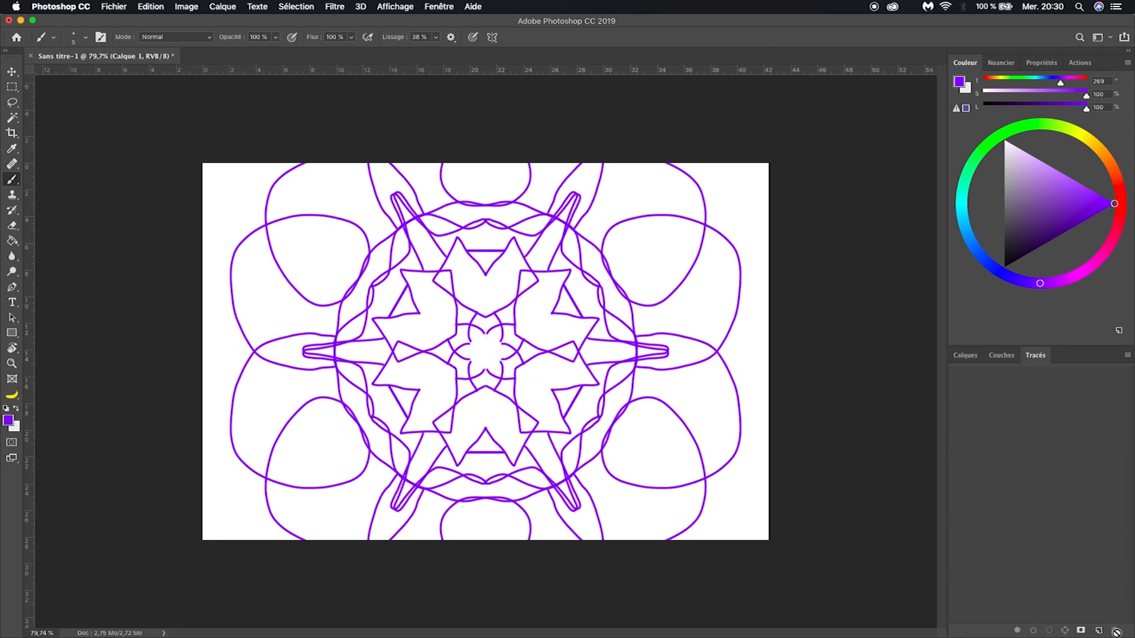
click(965, 358)
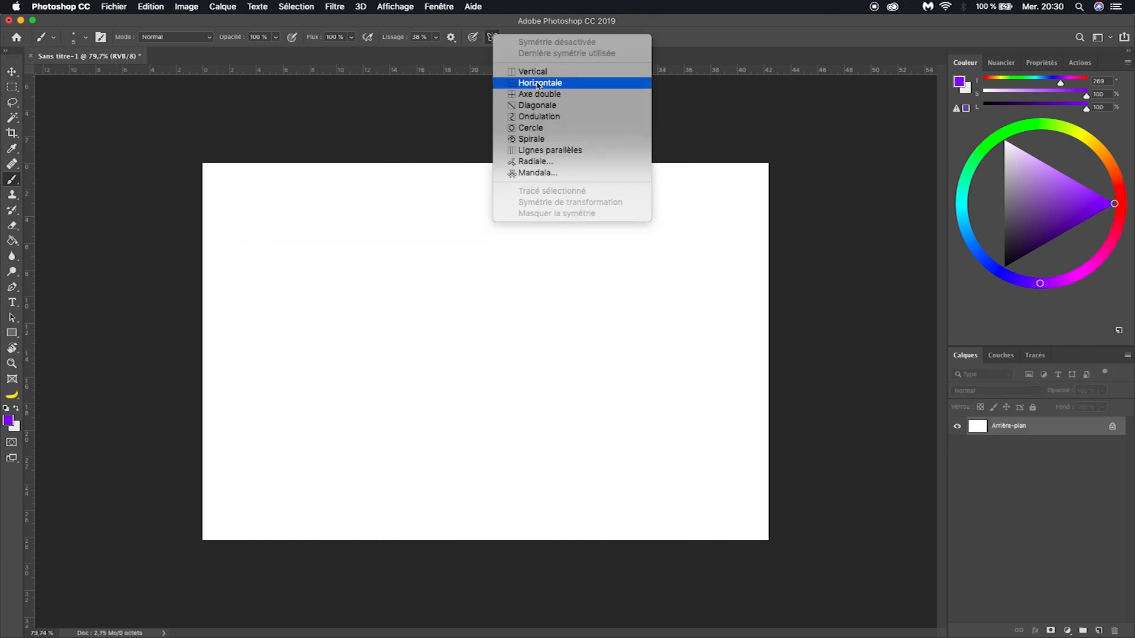
Step: Try the Horizontal and Vertical paint symmetry axes on the blank canvas
click(539, 83)
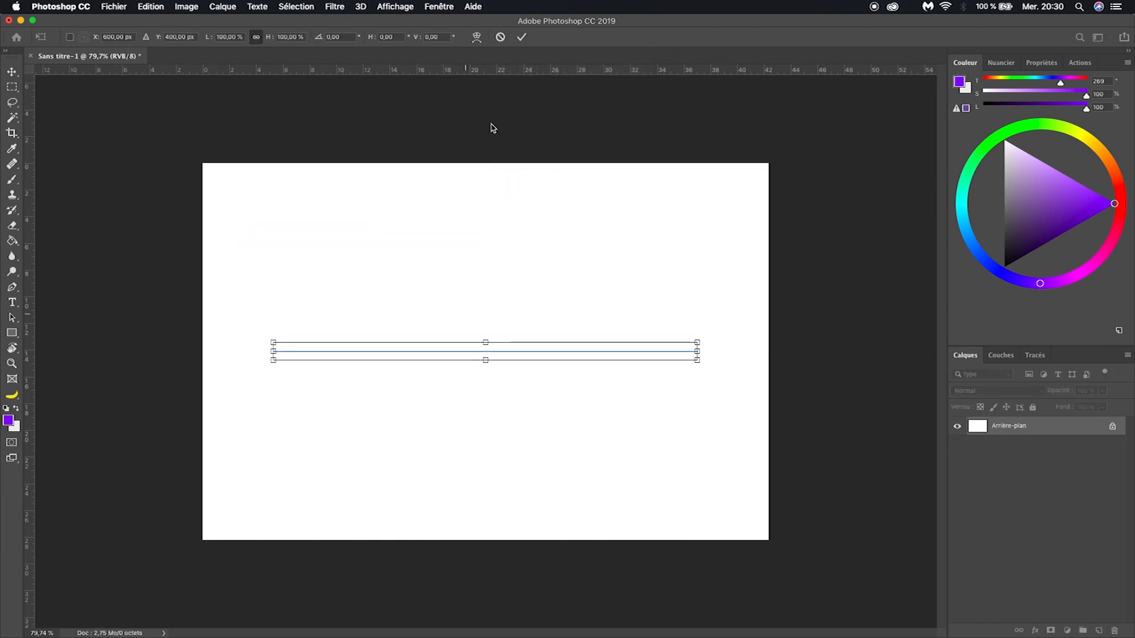
click(500, 38)
click(493, 39)
click(535, 72)
click(500, 38)
click(492, 38)
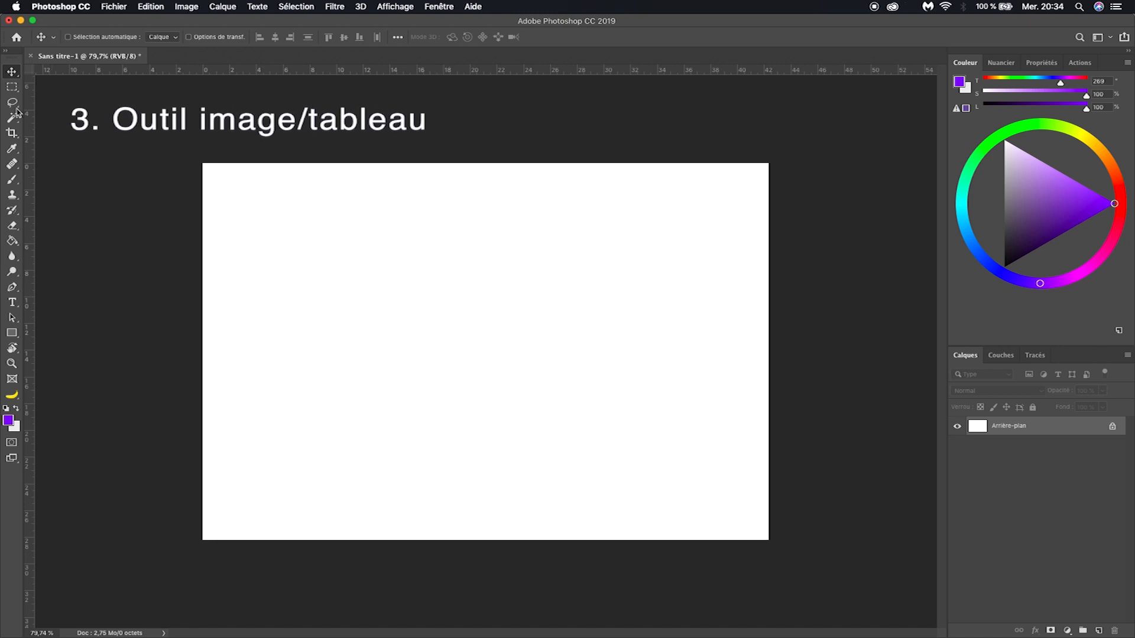
Step: Draw a square frame about 9.5 cm wide in the canvas's upper-left area and place the red-face-paint portrait photo in it
click(12, 380)
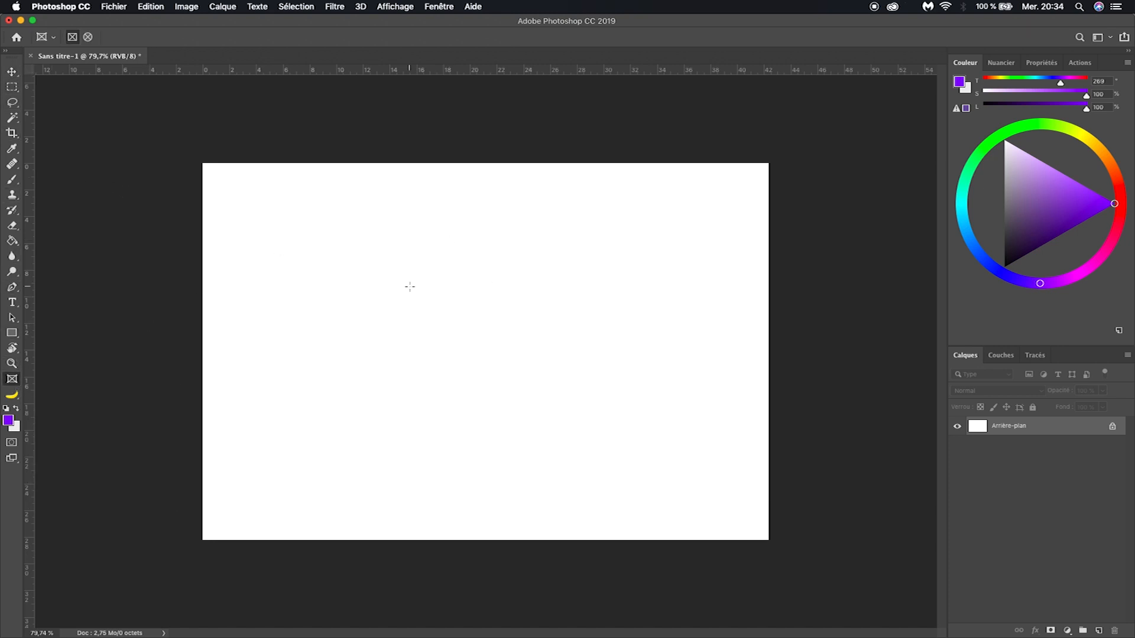
drag(245, 209, 372, 338)
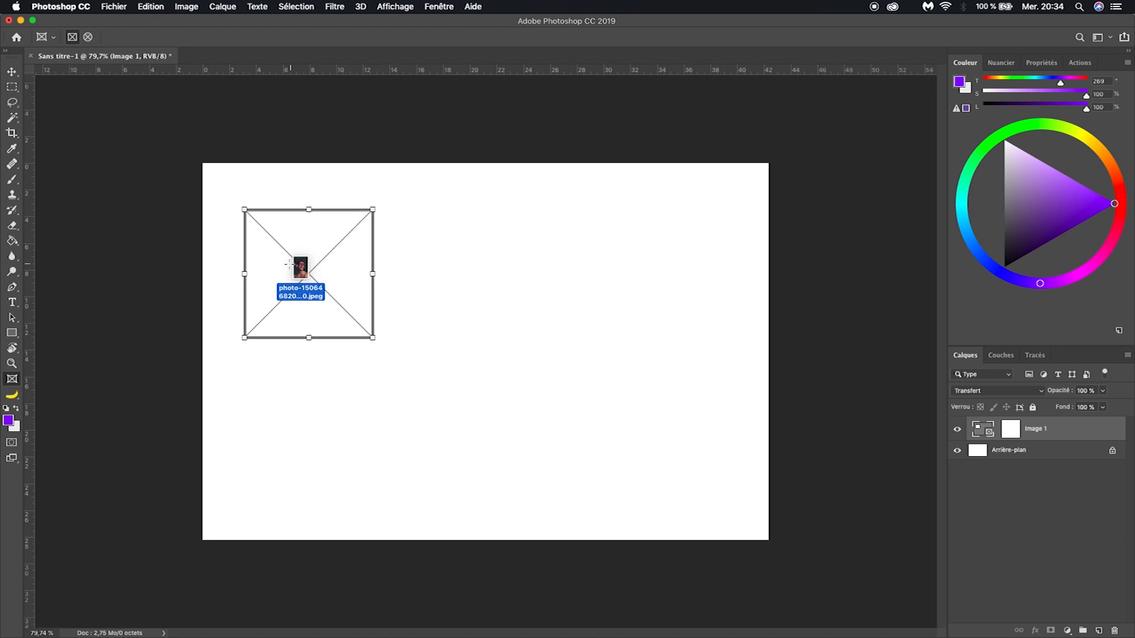
drag(286, 256, 266, 253)
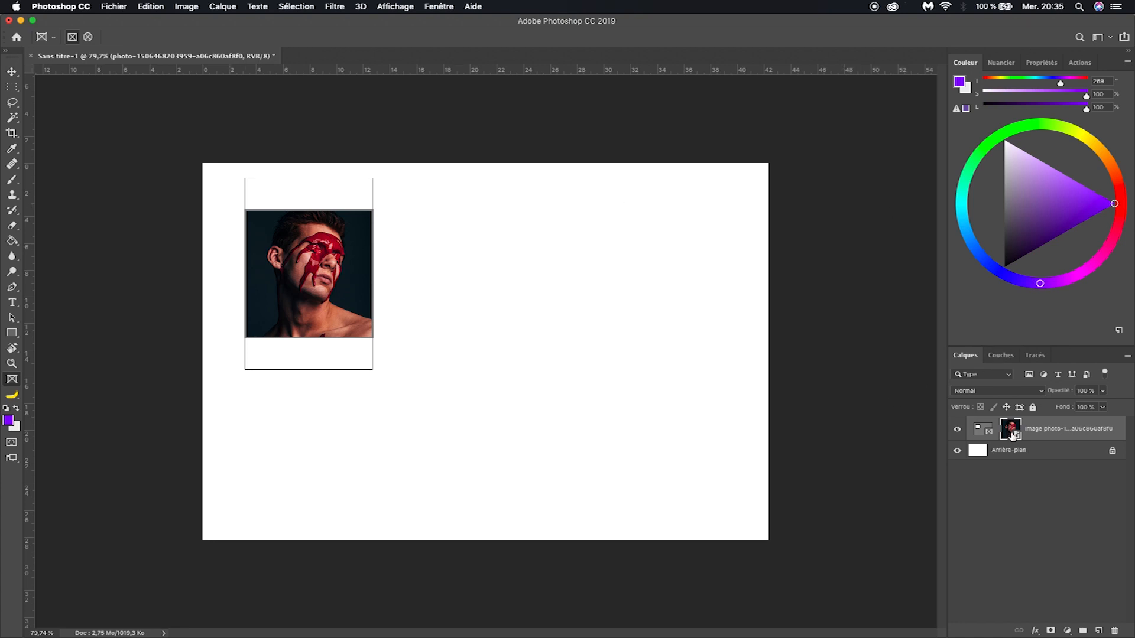
Step: Scale the photo inside the frame to about 10.27 × 15.42 cm and move the framed photo slightly to the right
key(super+t)
drag(374, 178, 416, 197)
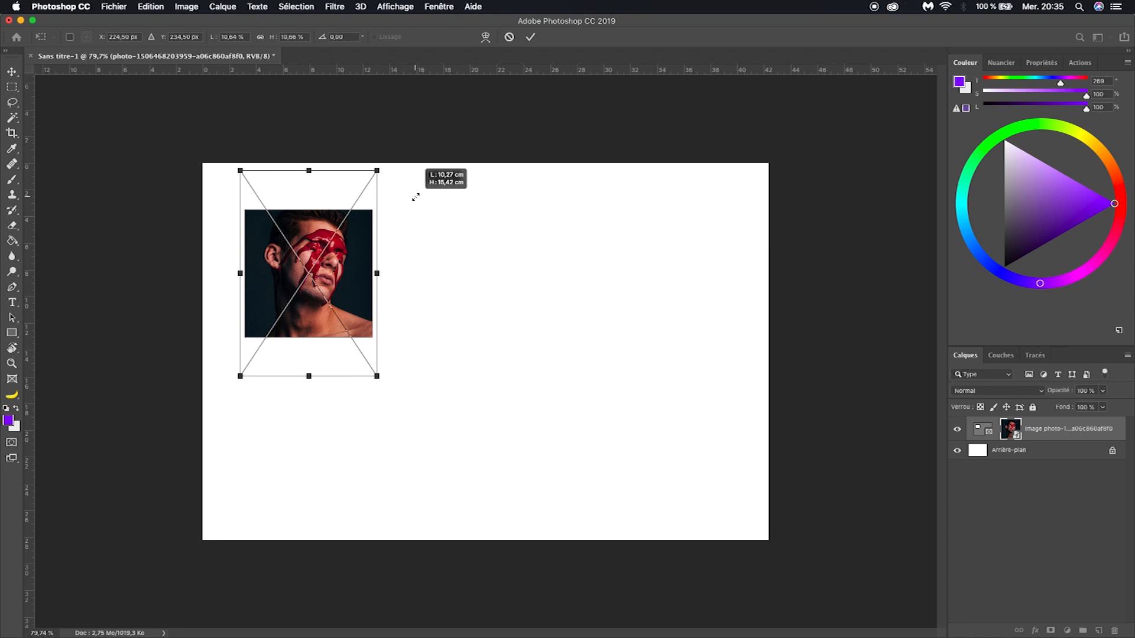
drag(415, 196, 415, 197)
key(Return)
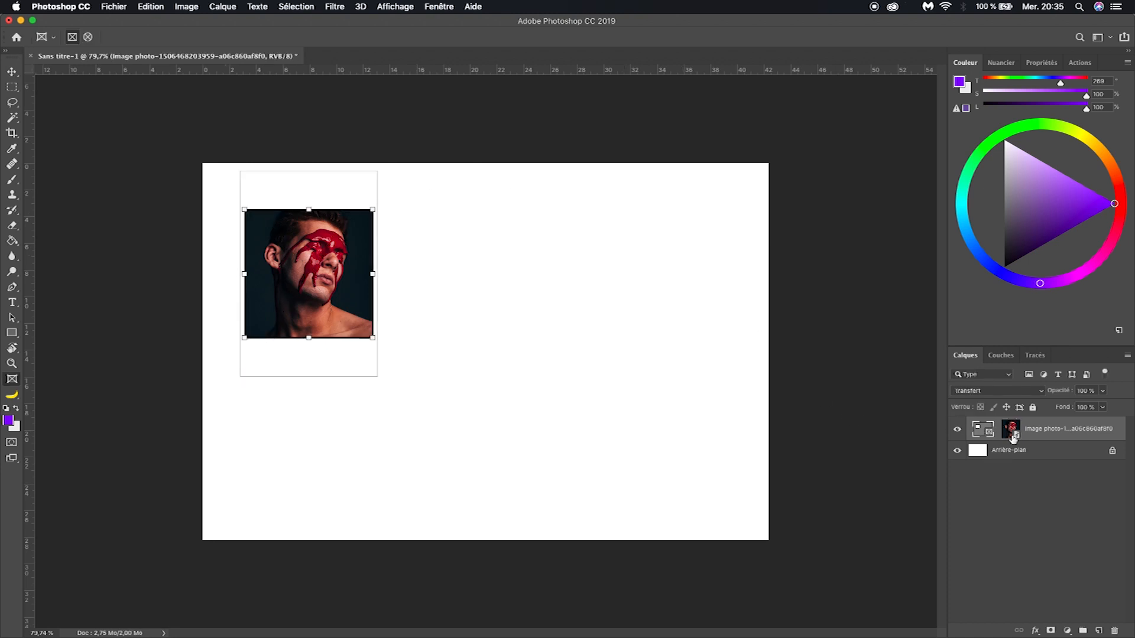
key(v)
drag(321, 293, 361, 299)
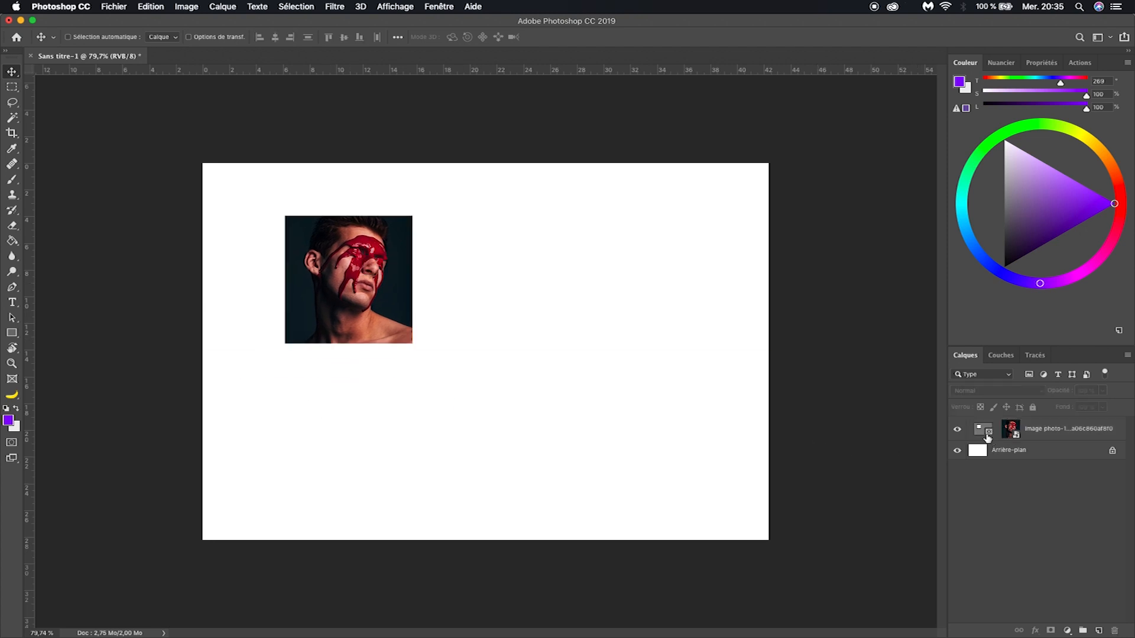
Step: Enlarge the frame alone to about 150% to reveal more of the photo, and delete the framed image
click(983, 435)
key(super+t)
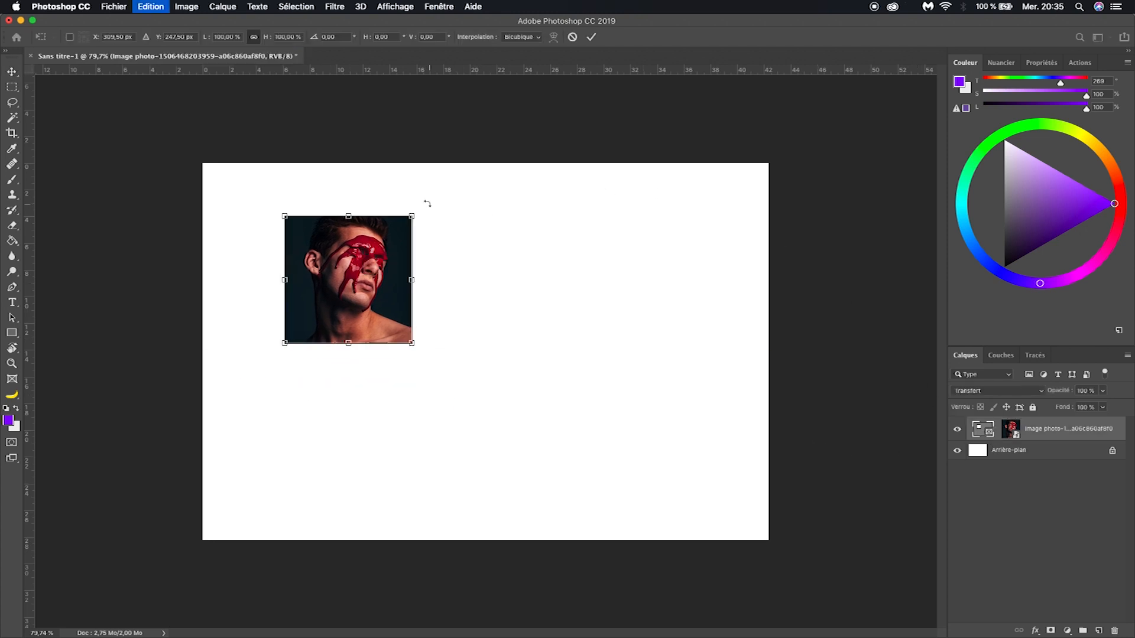
drag(353, 220, 356, 191)
drag(348, 342, 348, 383)
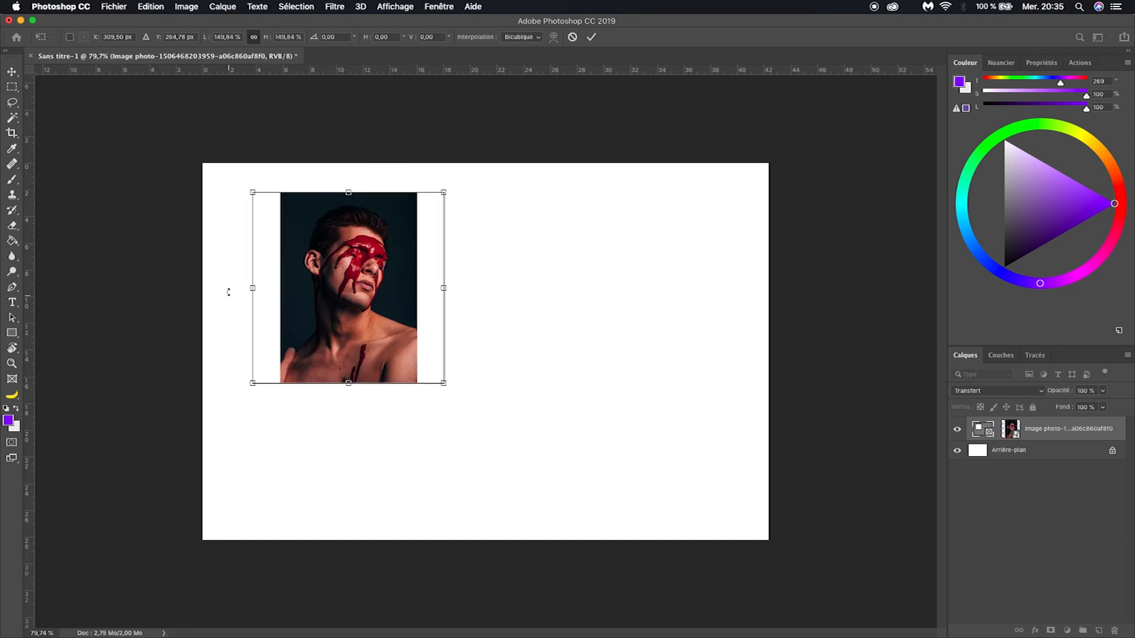
mouse_move(254, 290)
mouse_down()
mouse_move(342, 285)
mouse_move(215, 286)
mouse_move(348, 281)
mouse_move(253, 288)
mouse_up()
key(Return)
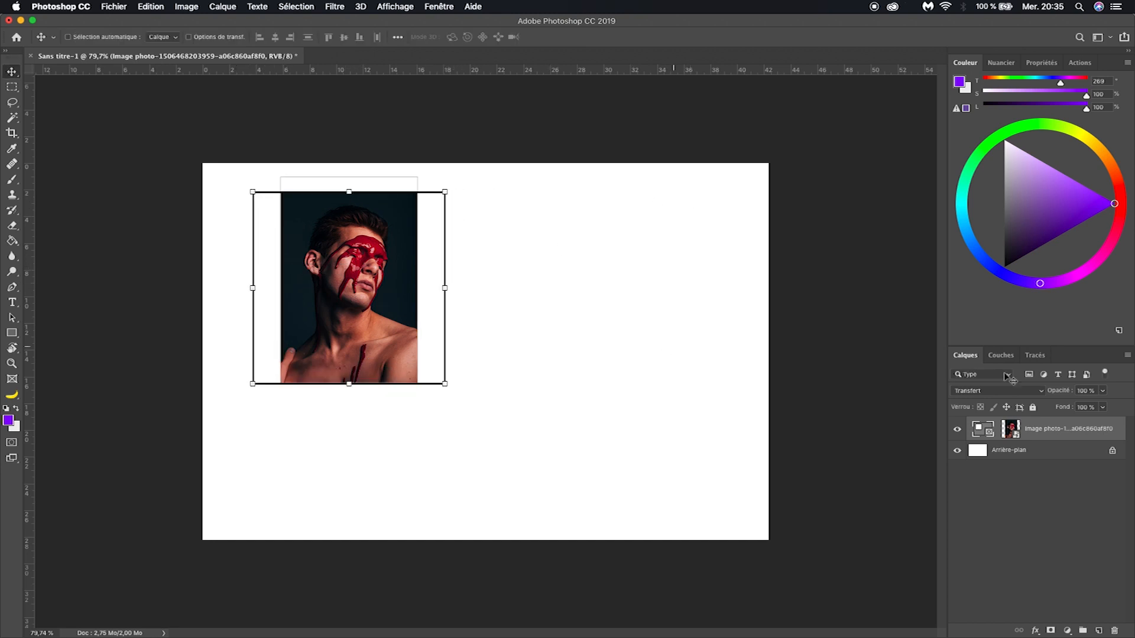
key(Delete)
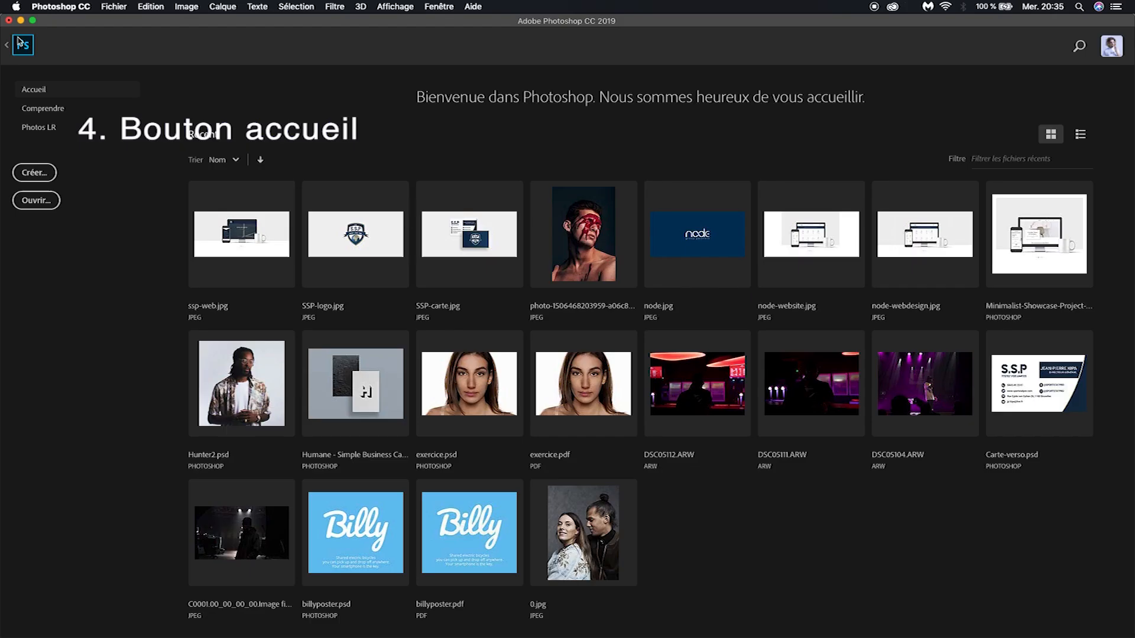
Step: Look at the Home screen with the recent files and return to the open document
click(16, 36)
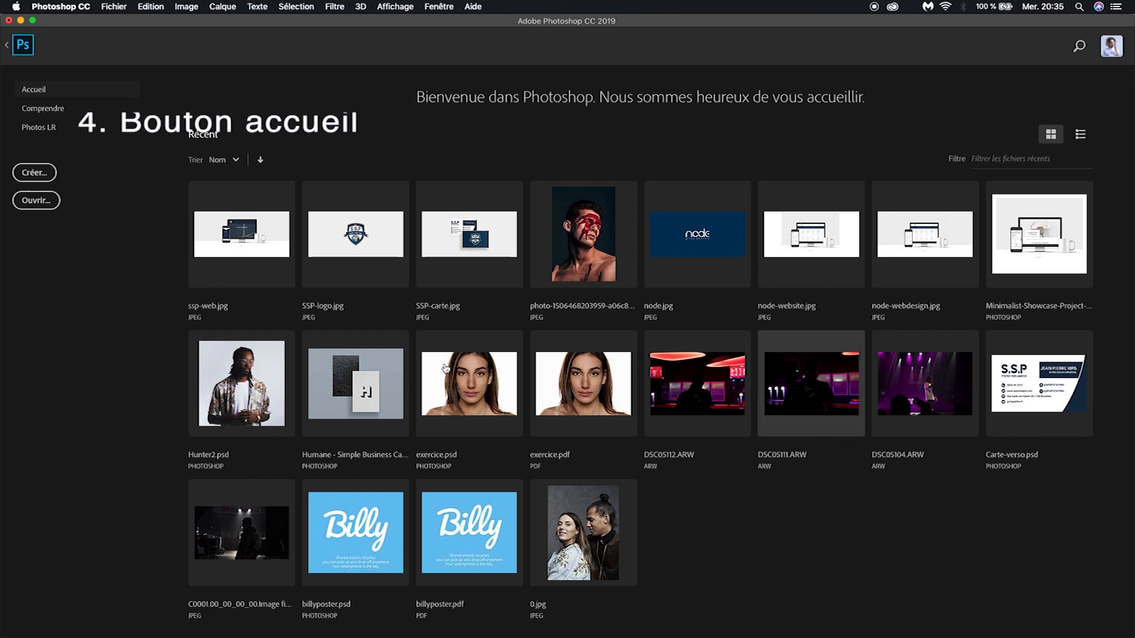
click(7, 45)
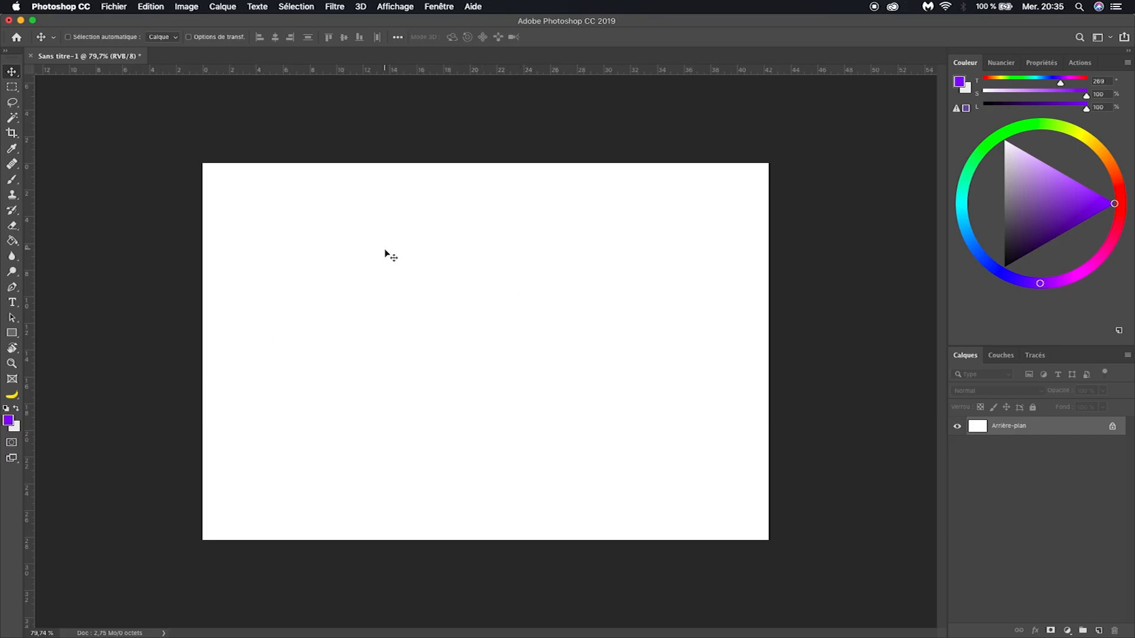
click(16, 37)
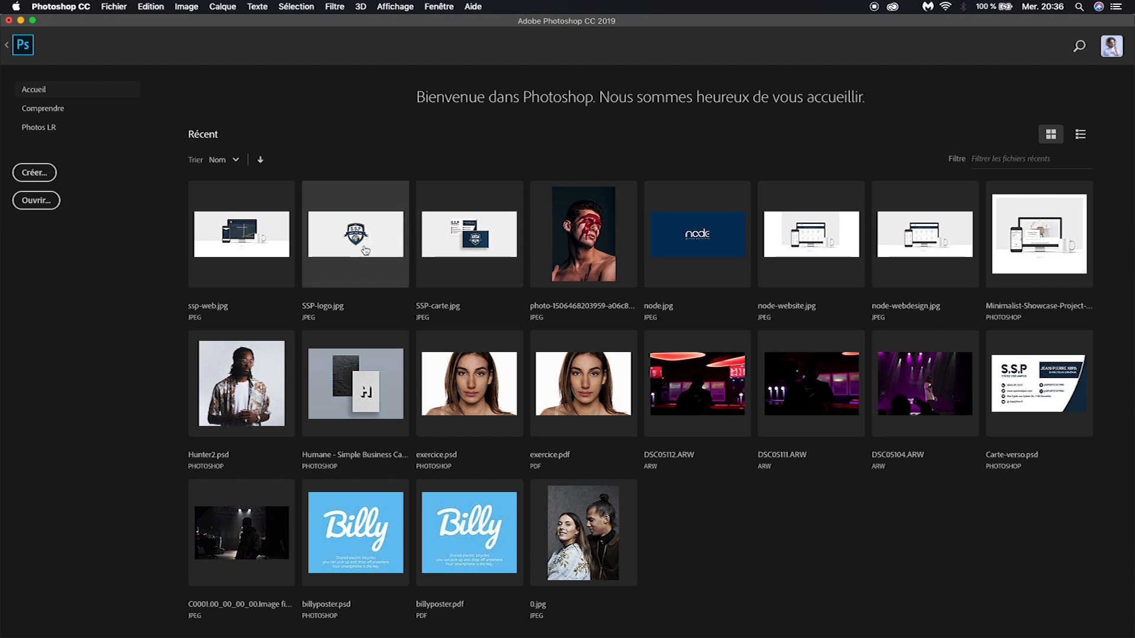
click(8, 47)
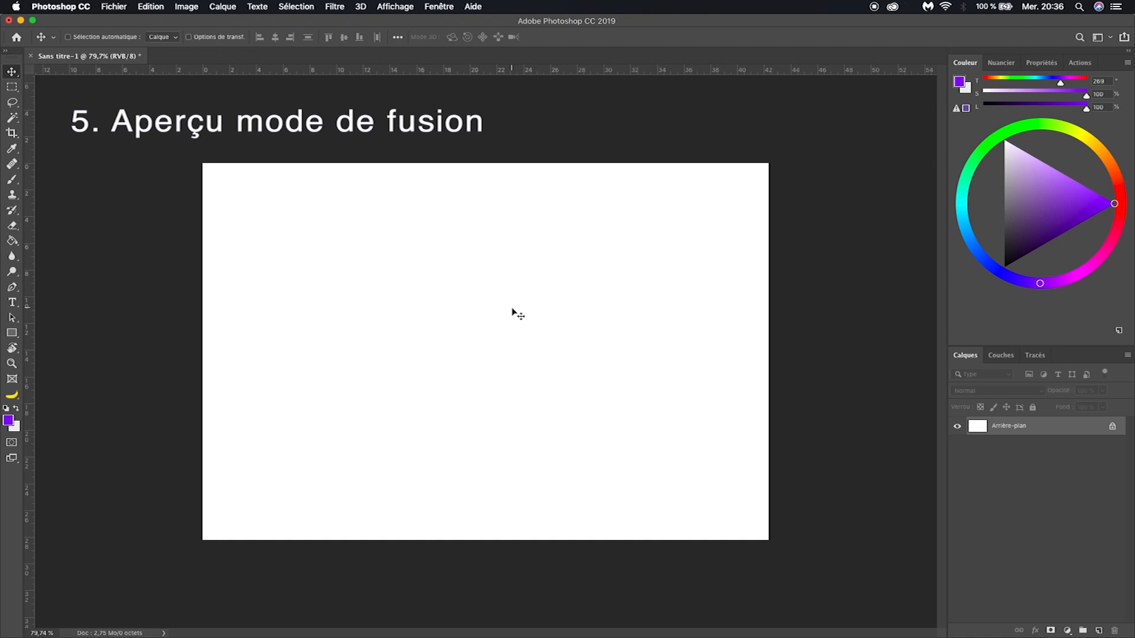
Step: Place the red-face-paint portrait and the film poster screenshot as two stacked layers centred on the canvas
key(ctrl+Right)
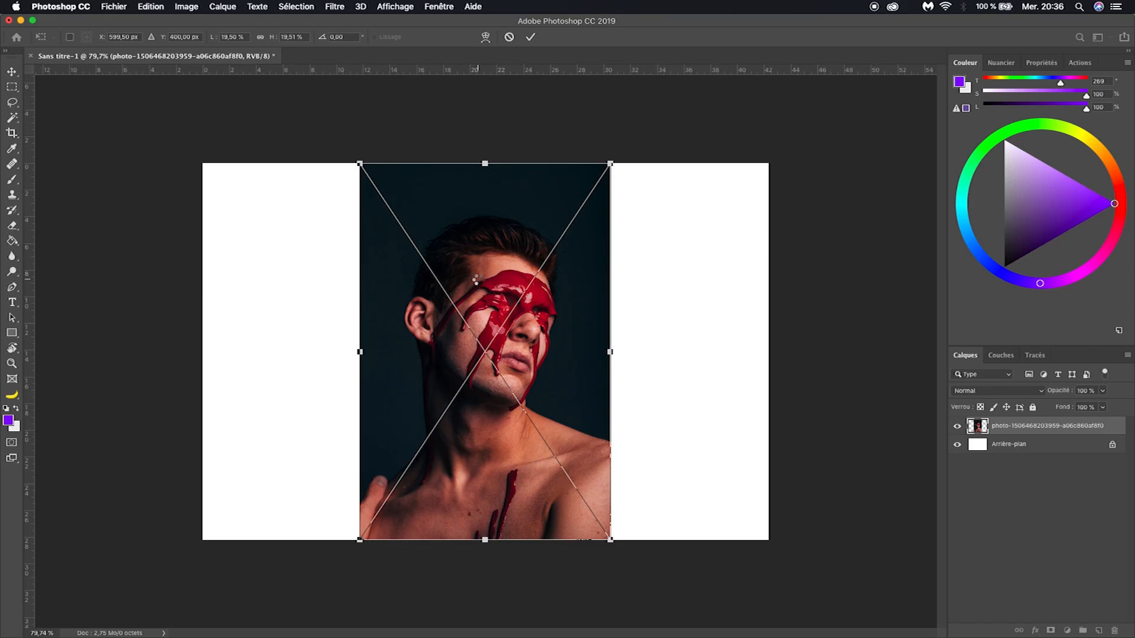
key(Return)
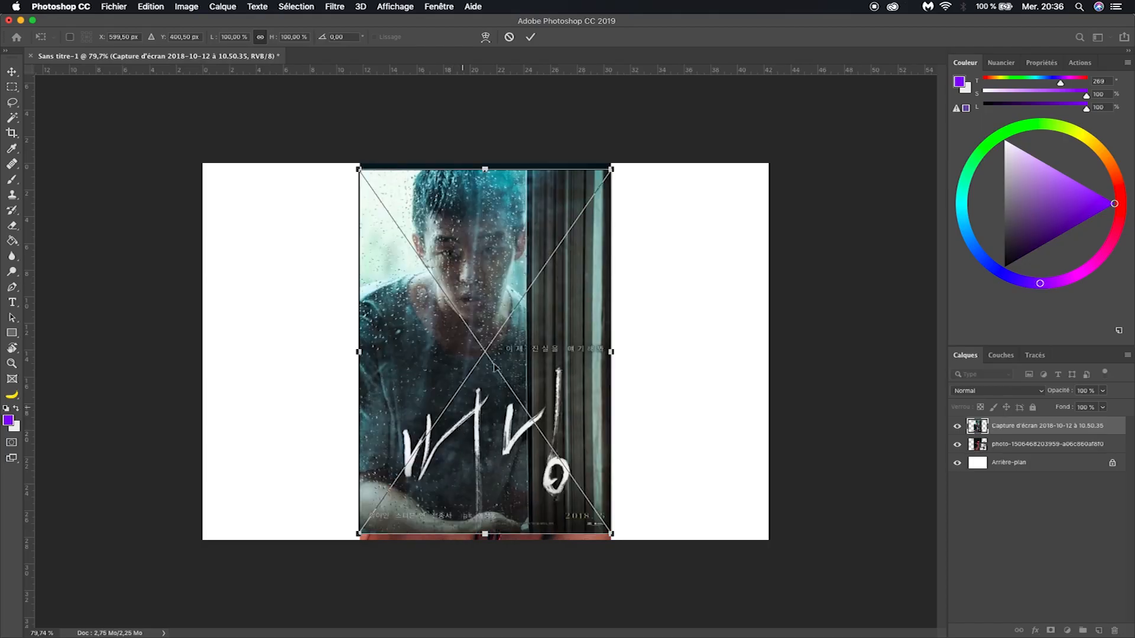
key(Return)
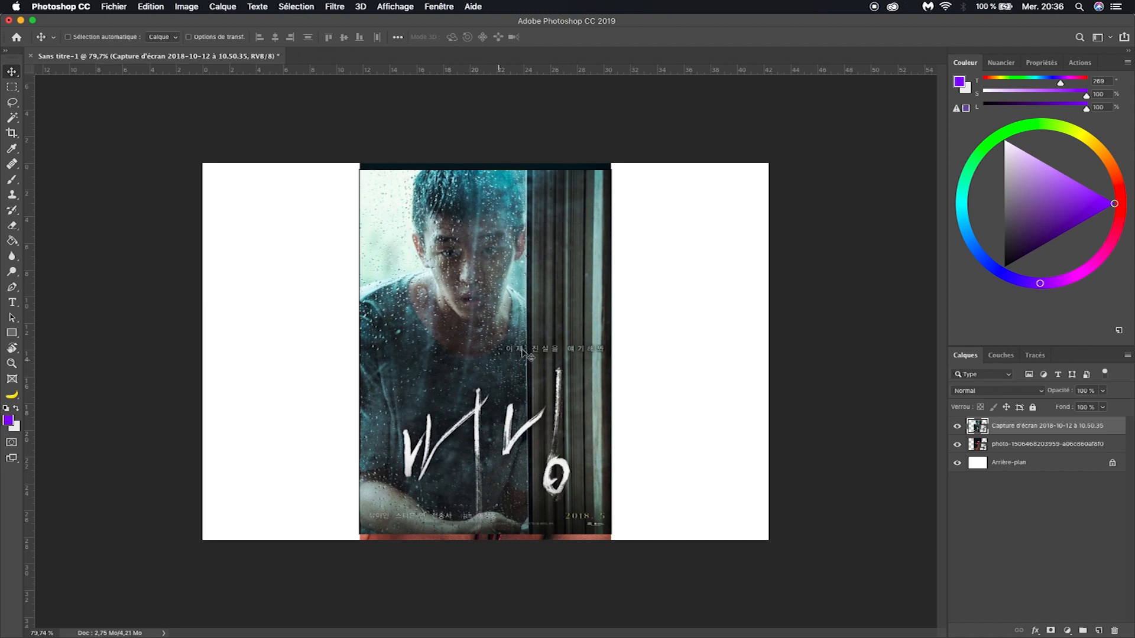
Step: Preview blend modes on the poster layer and set it to Superposition
click(1042, 393)
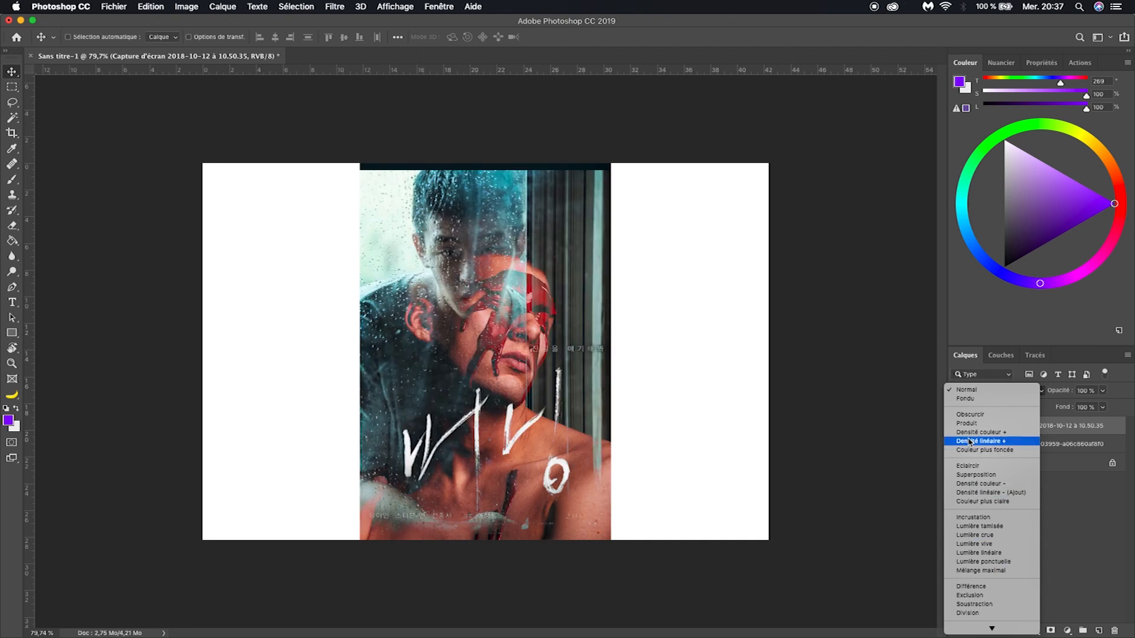
click(978, 474)
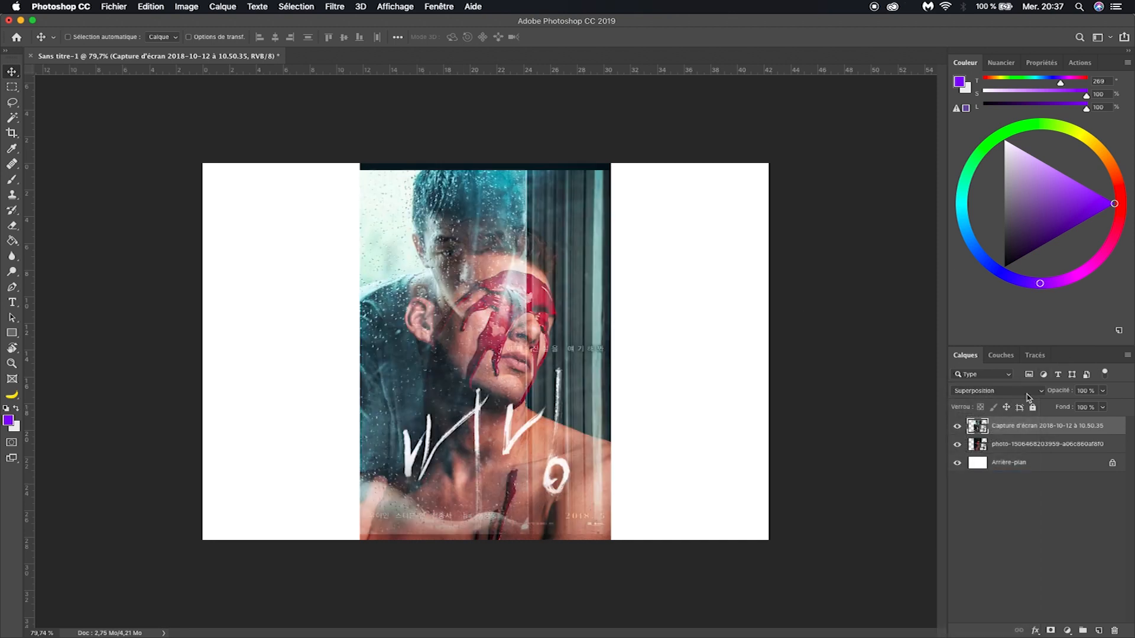
click(1027, 394)
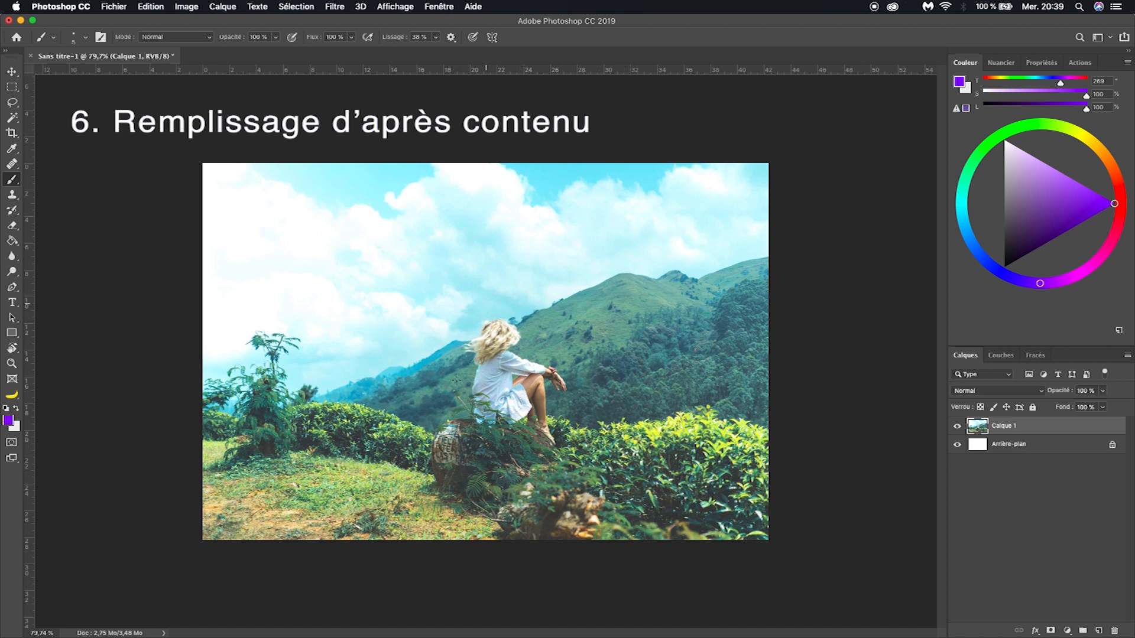
Step: Select the seated woman with a loose Lasso outline and open Content-Aware Fill for the selection
click(11, 103)
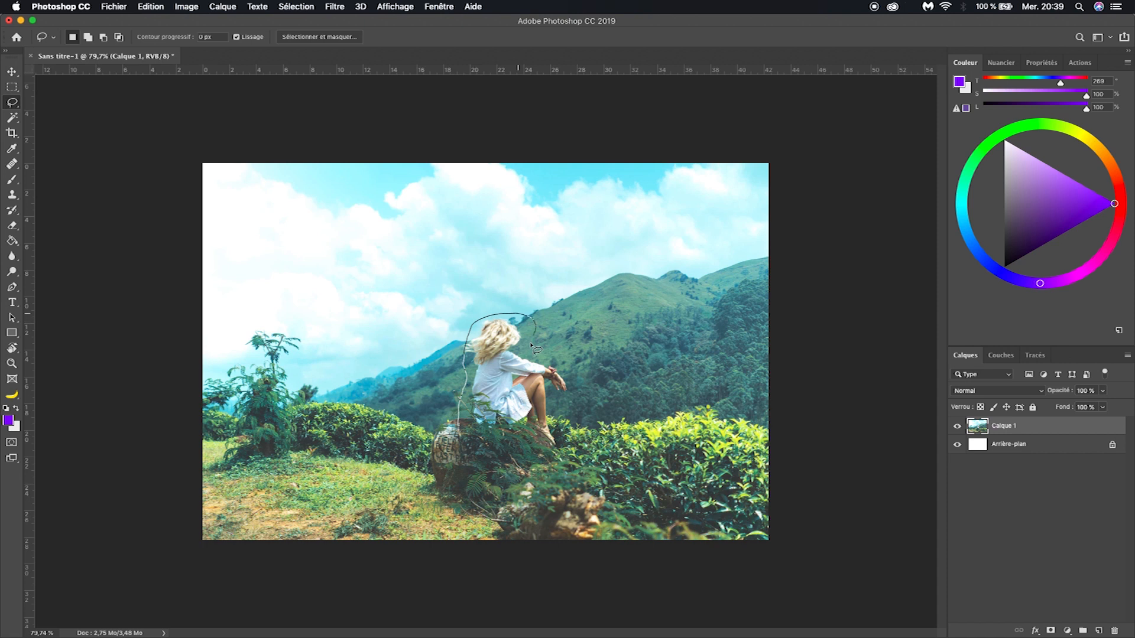
mouse_move(573, 380)
mouse_down()
mouse_move(572, 431)
mouse_move(526, 445)
mouse_move(452, 403)
mouse_up()
click(151, 7)
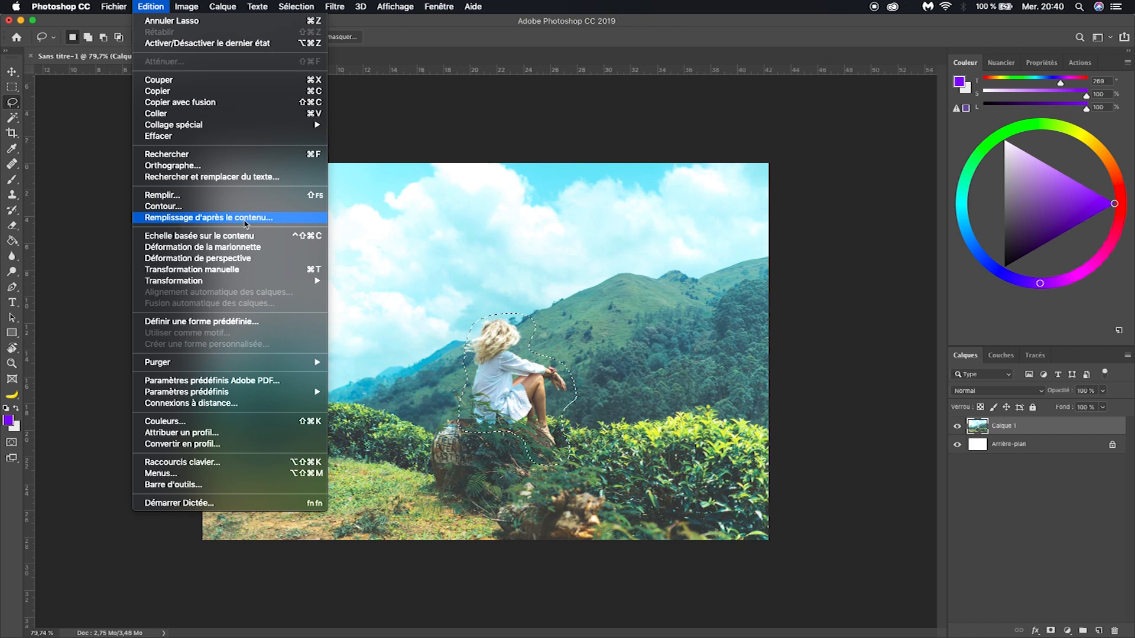
click(196, 220)
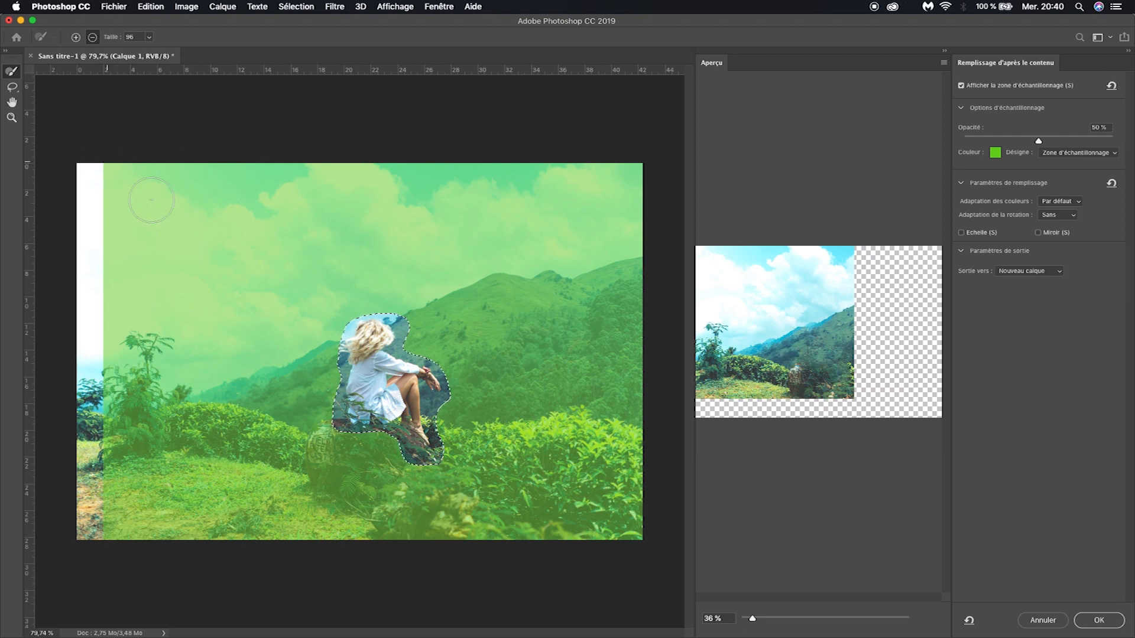
Step: Subtract the sky above the hills from the fill's sampling area with the size 96 sampling brush
mouse_move(84, 172)
mouse_down()
mouse_move(99, 152)
mouse_move(108, 337)
mouse_move(187, 328)
mouse_move(193, 363)
mouse_move(297, 343)
mouse_move(306, 319)
mouse_move(374, 292)
mouse_move(408, 295)
mouse_move(450, 266)
mouse_move(562, 240)
mouse_move(624, 246)
mouse_move(630, 166)
mouse_move(466, 182)
mouse_move(139, 176)
mouse_up()
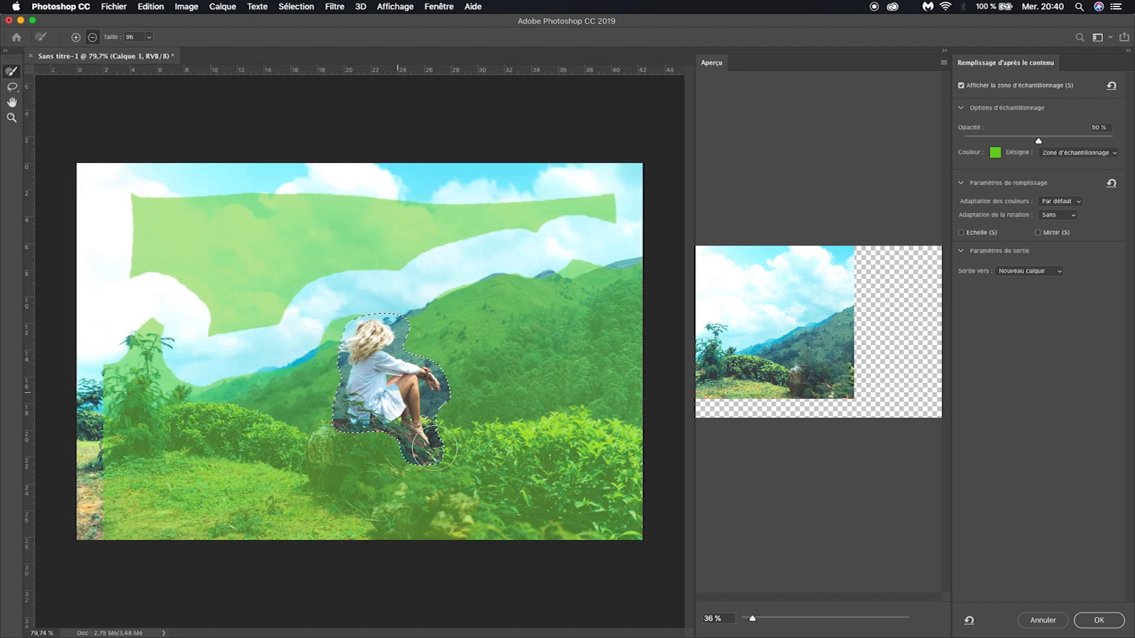
mouse_move(79, 147)
mouse_down()
mouse_move(162, 195)
mouse_move(180, 236)
mouse_move(302, 144)
mouse_move(386, 188)
mouse_up()
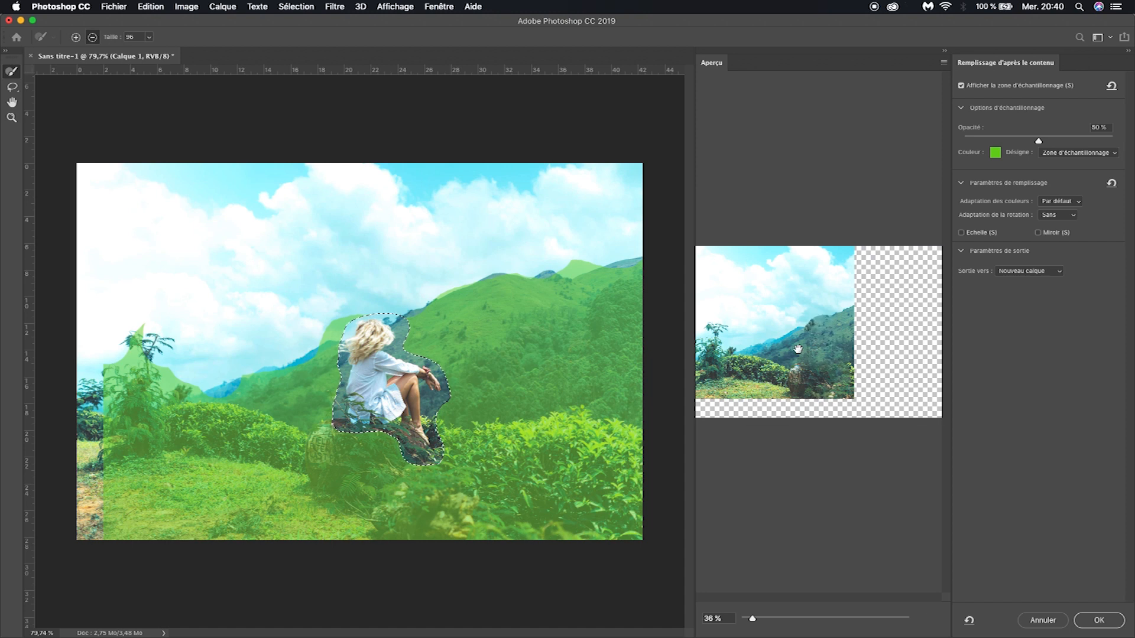
Step: Set the sampling overlay's opacity to 53 % and apply the Content-Aware Fill with its output on a new layer
mouse_move(1038, 141)
mouse_down()
mouse_move(1025, 146)
mouse_move(1044, 148)
mouse_up()
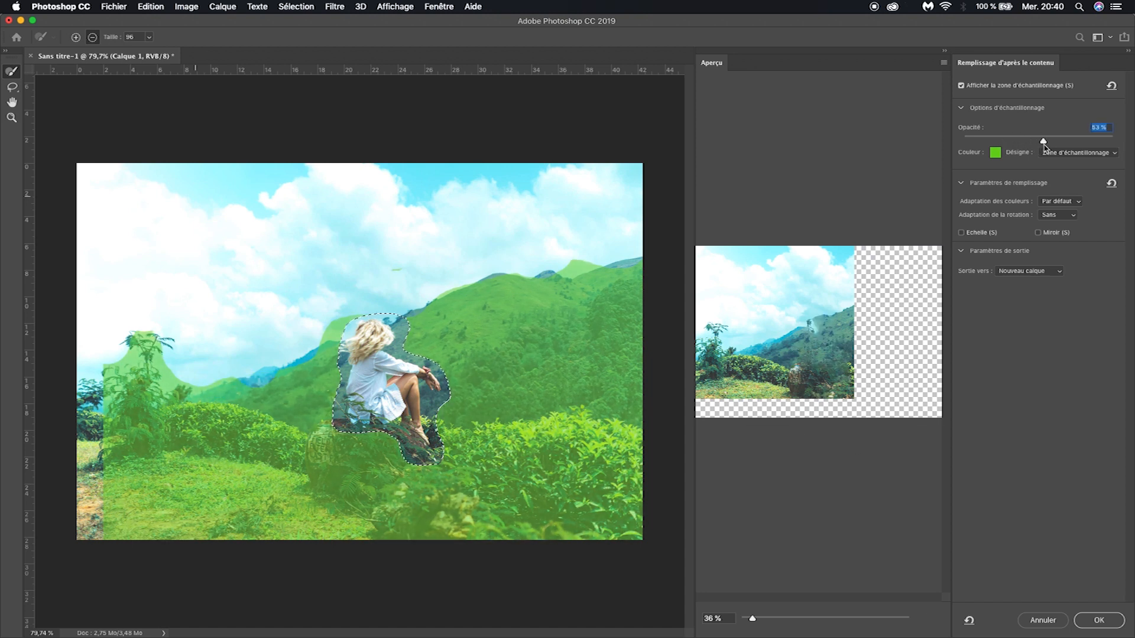
click(1077, 203)
click(1092, 201)
click(1055, 215)
click(1052, 215)
click(1099, 620)
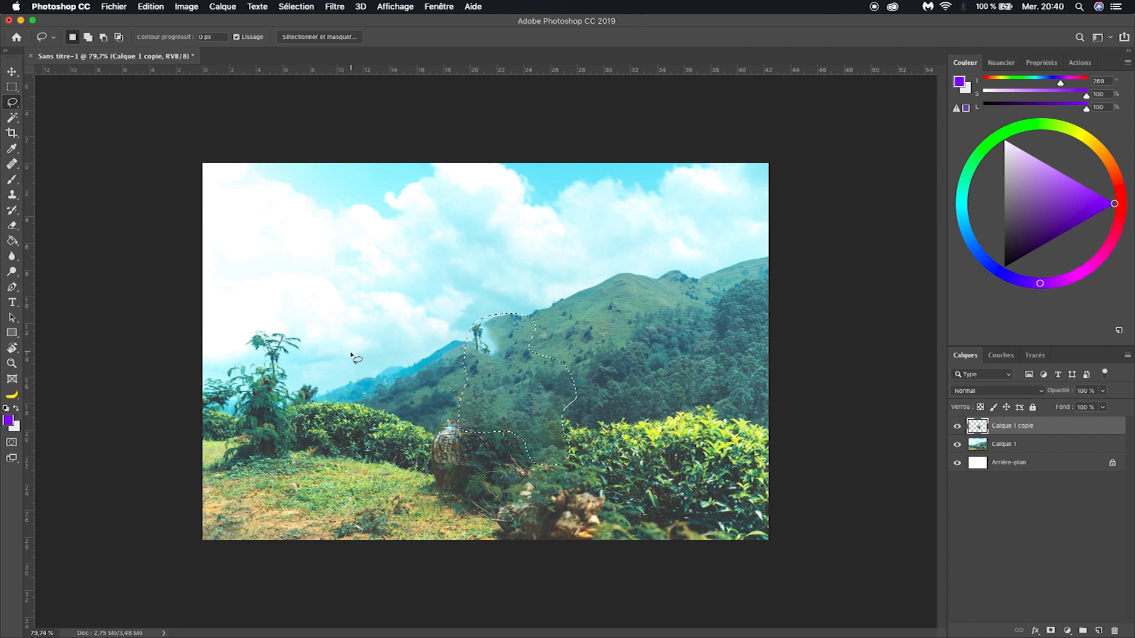
Step: Deselect the filled area and toggle the fill layer's visibility several times to compare the landscape with and without the woman
key(super+d)
click(957, 426)
click(957, 426)
click(957, 426)
click(957, 426)
click(957, 426)
click(957, 426)
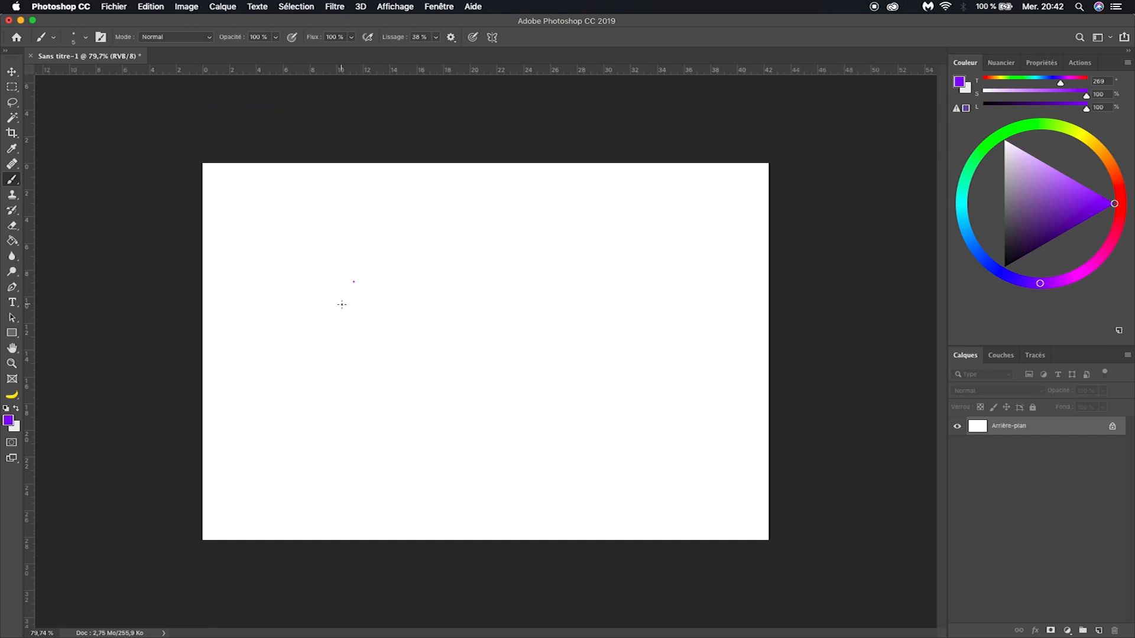
Step: Divide the image width by 3 in the Image Size settings with the expression 1200/3, keeping the proportions linked
click(186, 7)
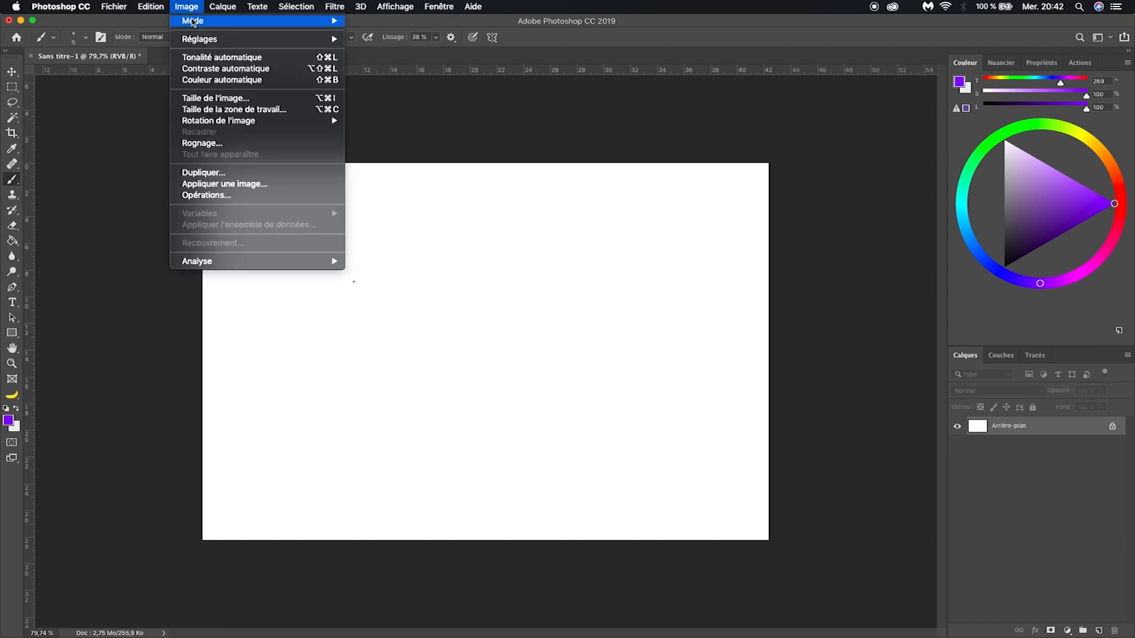
click(195, 96)
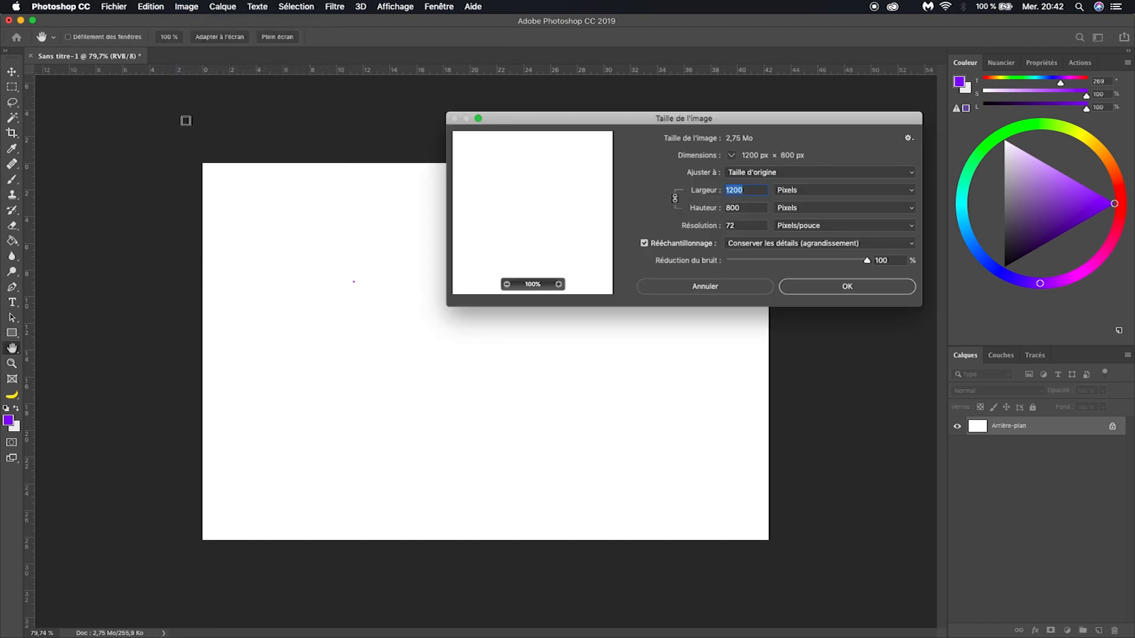
click(750, 192)
text(/3)
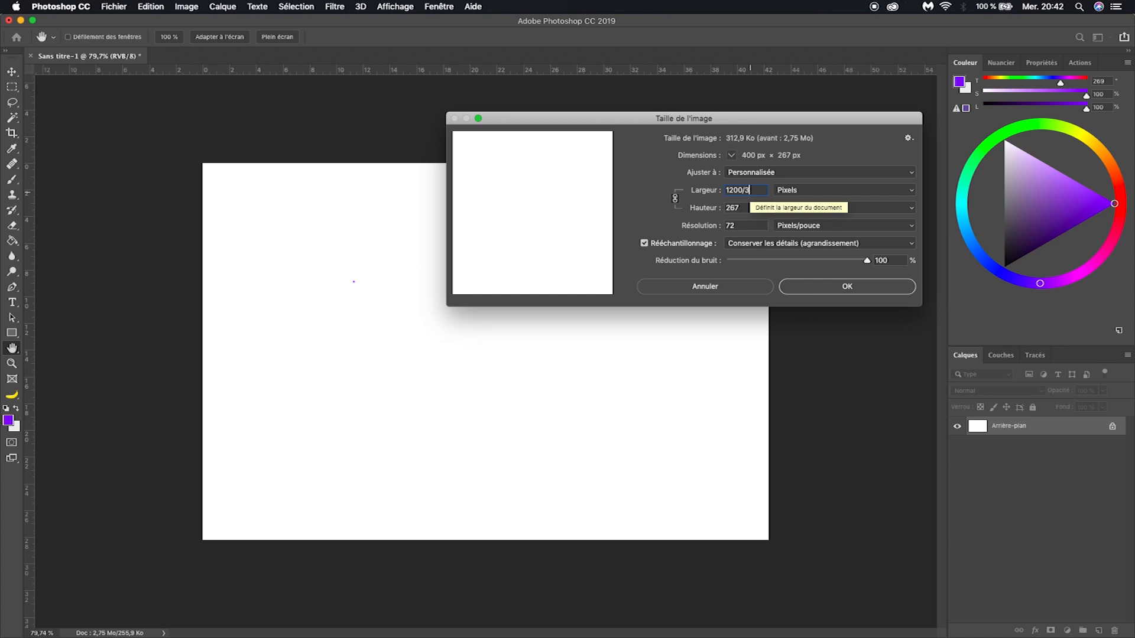
key(Tab)
key(shift+Tab)
Step: Multiply the linked image dimensions by 3 with the expression *3 and apply the 1200 × 800 px size
click(296, 211)
text(*3)
key(Tab)
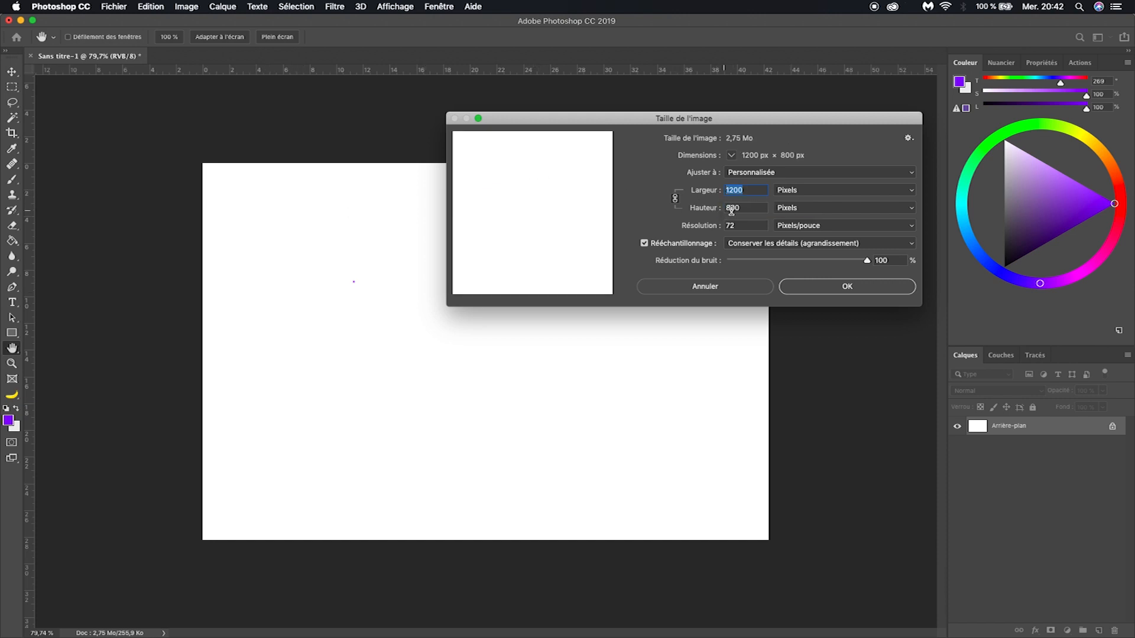
key(Return)
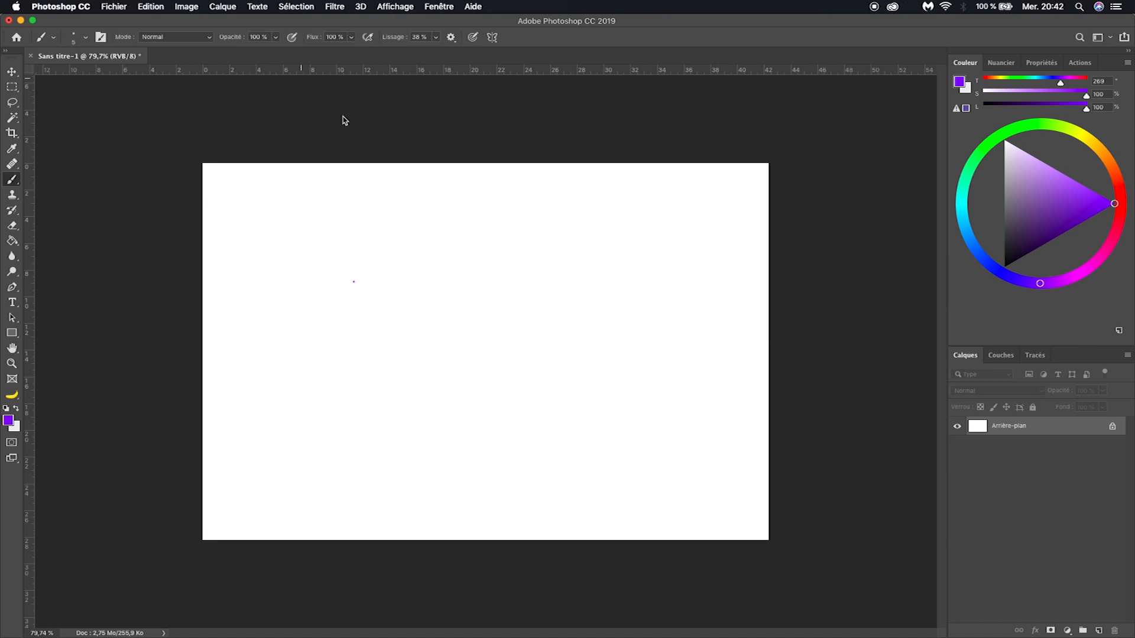
Step: Set the brush flow to 4 % and paint a faint purple arc across the middle of the canvas
click(335, 36)
click(343, 36)
drag(307, 369, 586, 358)
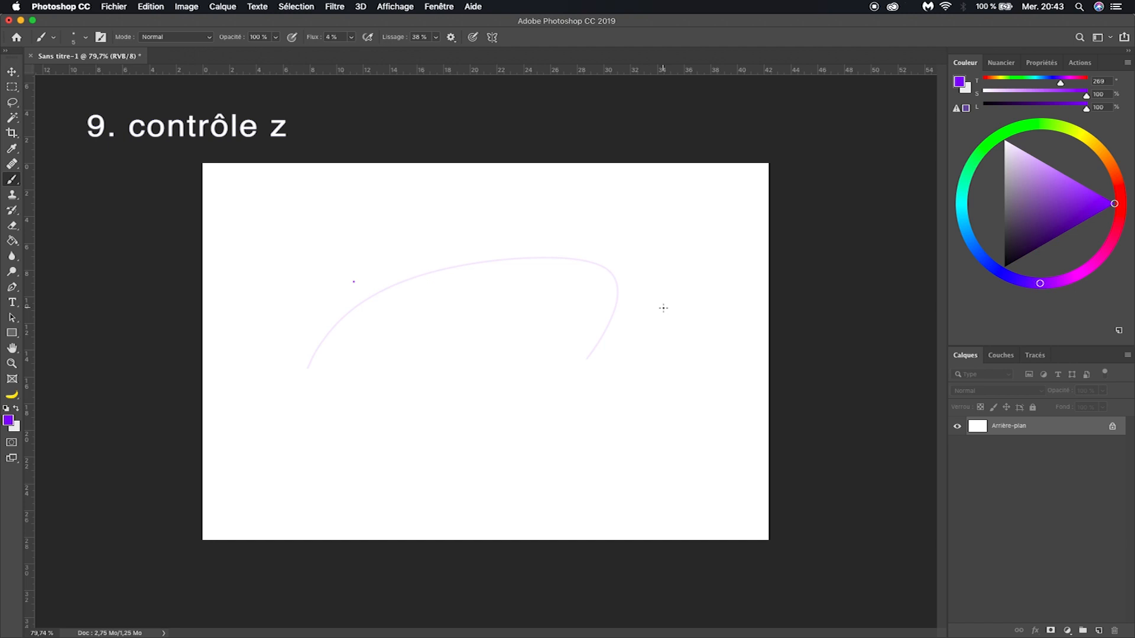
Step: Enlarge the brush tip and paint a solid purple dot with the size 45 brush just above the arc
key(bracketright)
key(bracketright)
key(bracketright)
key(bracketright)
key(bracketright)
key(bracketright)
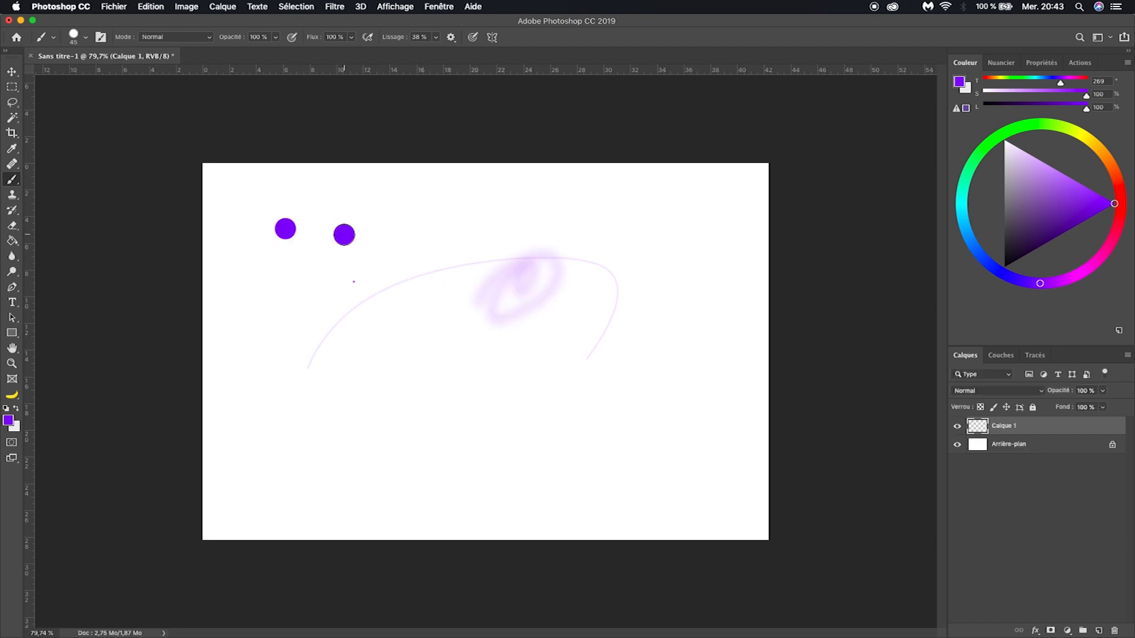
click(519, 233)
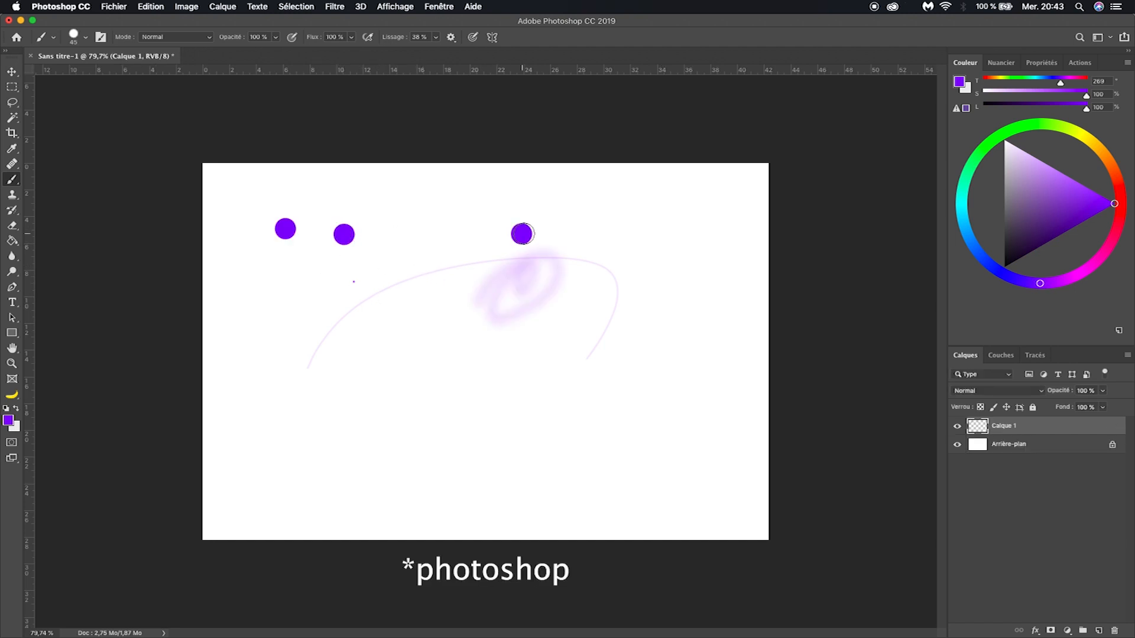
Step: Undo and redo the last purple dot twice
key(super+z)
key(shift+super+z)
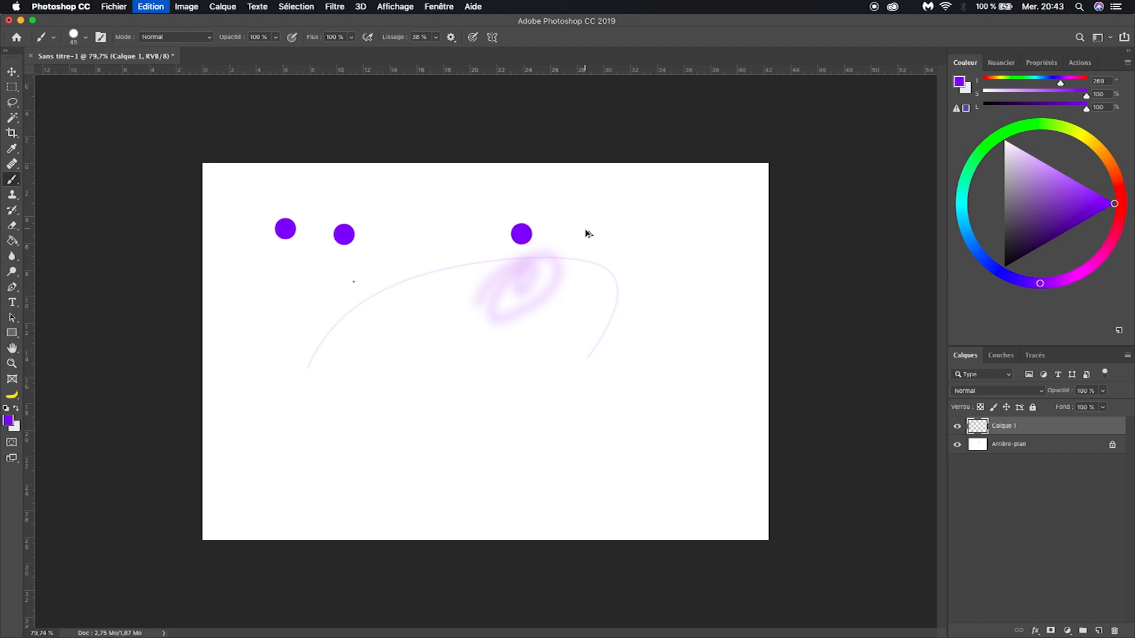
key(super+z)
key(shift+super+z)
Step: Paint three more purple dots in a row lower on the canvas and undo the last six brush actions
click(238, 308)
click(430, 308)
click(592, 310)
key(super+z)
key(super+z)
key(super+z)
key(super+z)
key(super+z)
key(super+z)
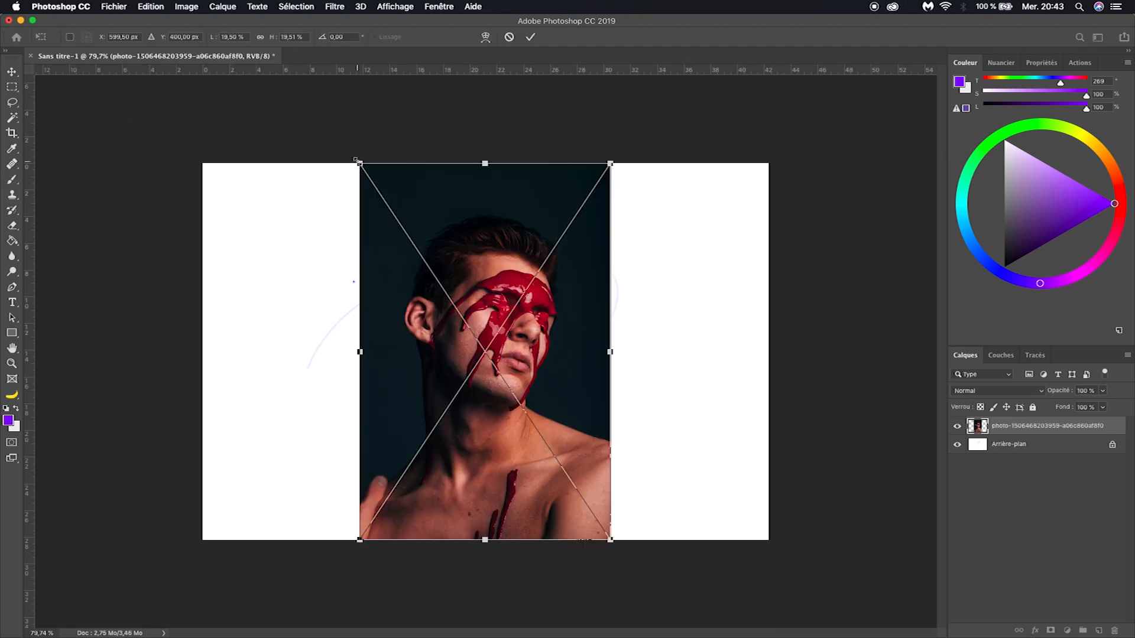
Step: Scale down the placed red-face-paint portrait, first proportionally and then freely to about 17.81 % width and 13.22 % height
drag(360, 166, 391, 220)
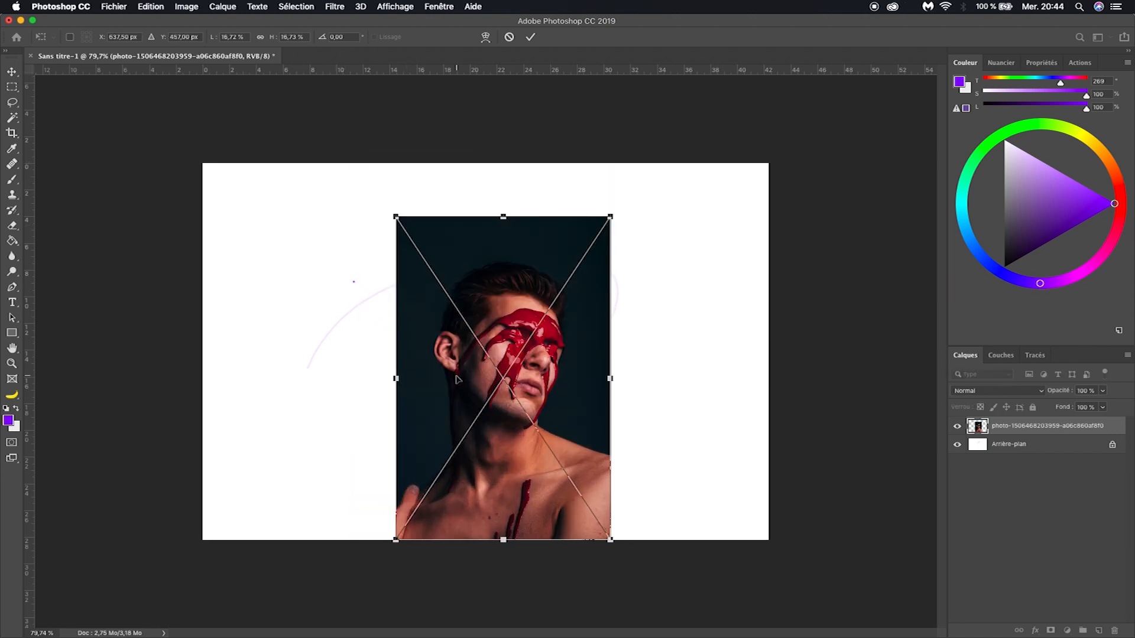
mouse_move(395, 378)
mouse_down()
mouse_move(281, 387)
mouse_move(387, 378)
mouse_up()
drag(389, 215, 372, 272)
mouse_move(396, 373)
mouse_down()
mouse_move(310, 375)
mouse_move(396, 378)
mouse_up()
drag(382, 219, 379, 283)
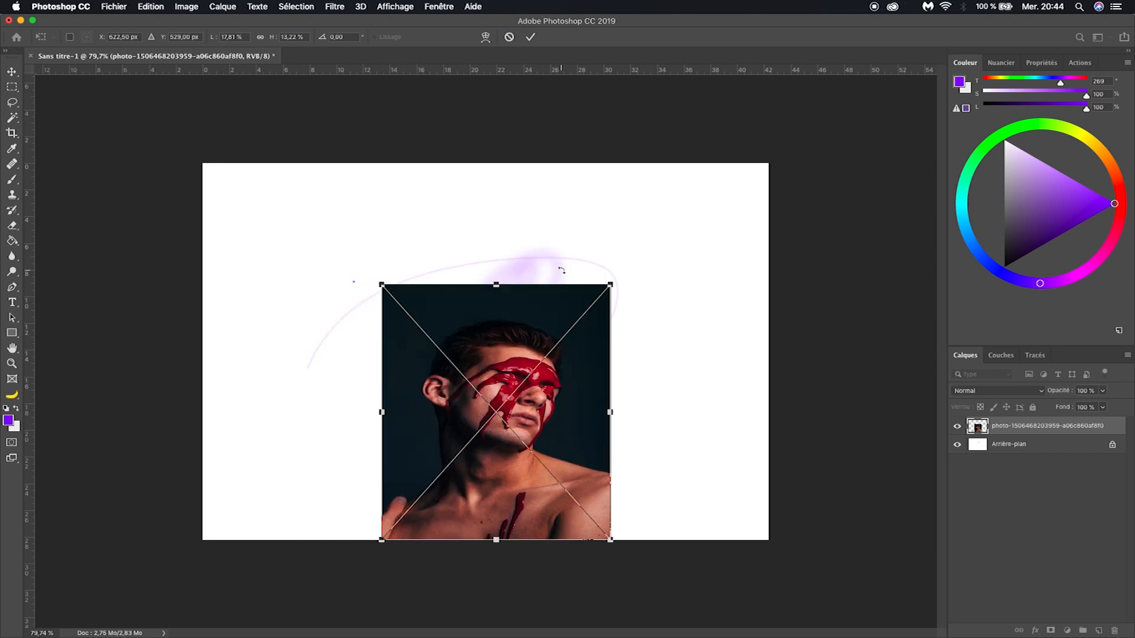